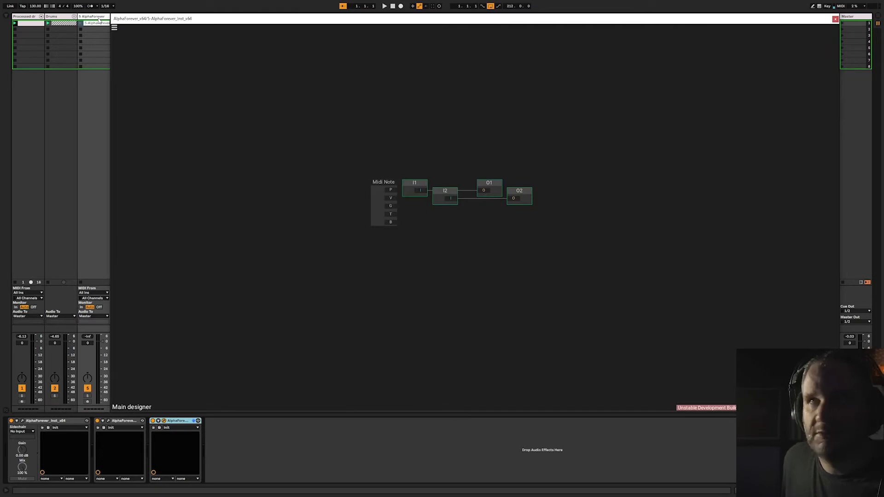
Play the session to listen to the drum and synth clips, and stop playback.
key(space)
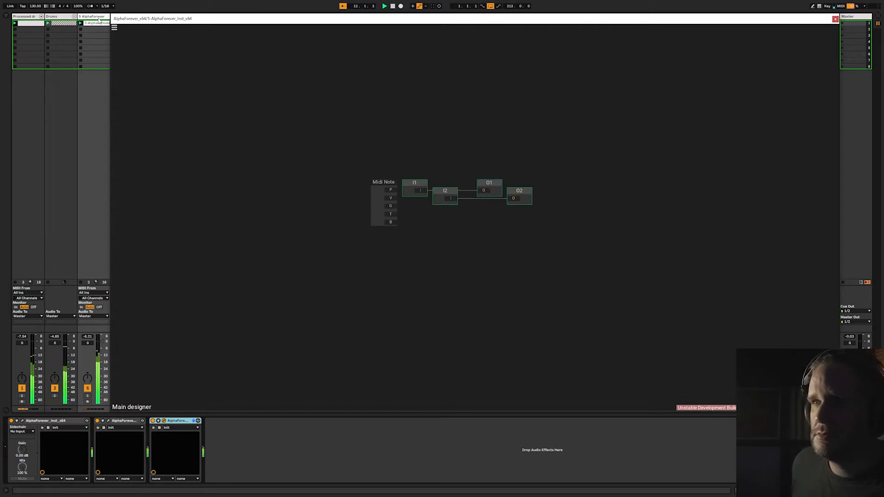
key(space)
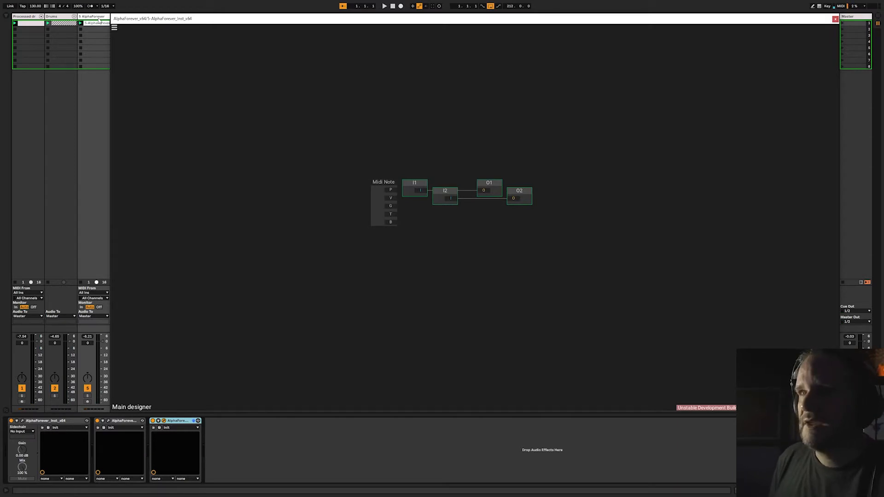
Delete the Midi Note module and all default input and output modules from the designer.
scroll(416, 122, up, 2)
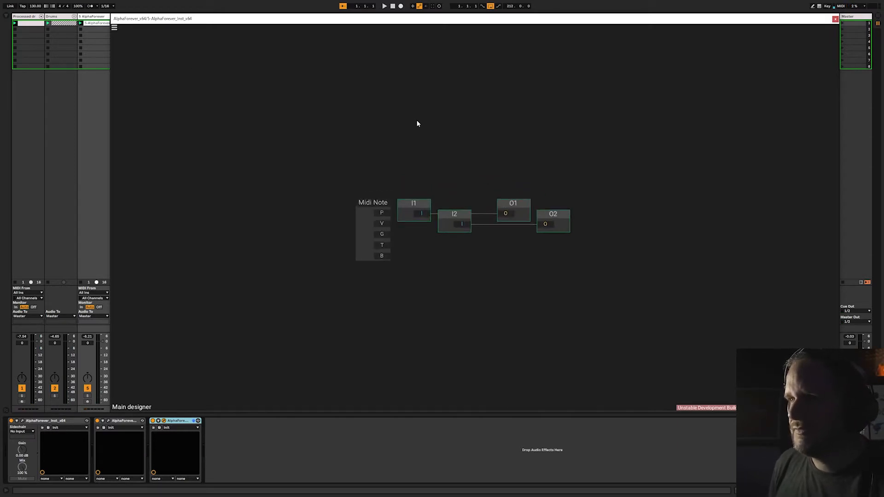
drag(336, 172, 416, 299)
key(Delete)
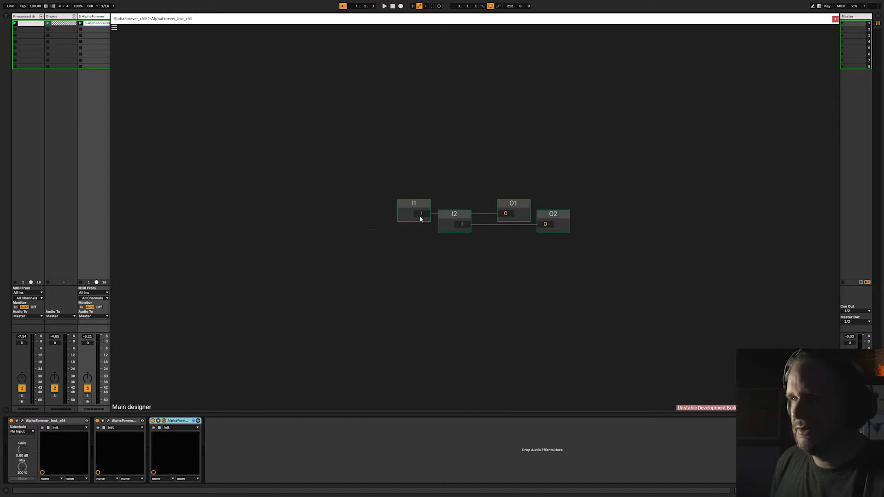
drag(382, 178, 668, 341)
key(Delete)
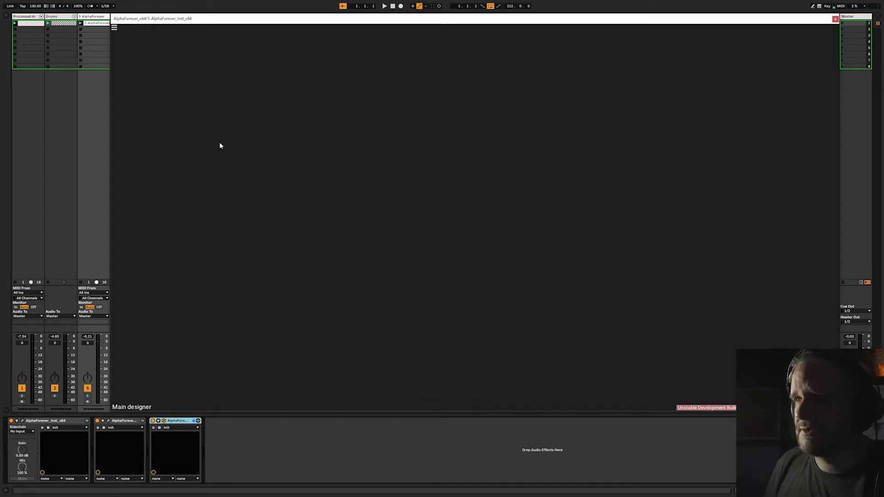
Add a Stereo Track module and create input modules wired to its I1 and I2 ports.
right_click(267, 140)
text(ster)
key(Return)
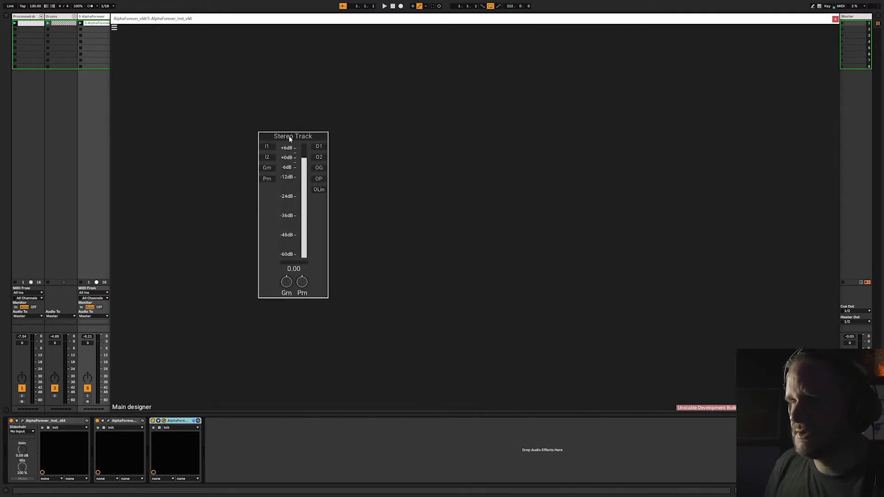
double_click(328, 145)
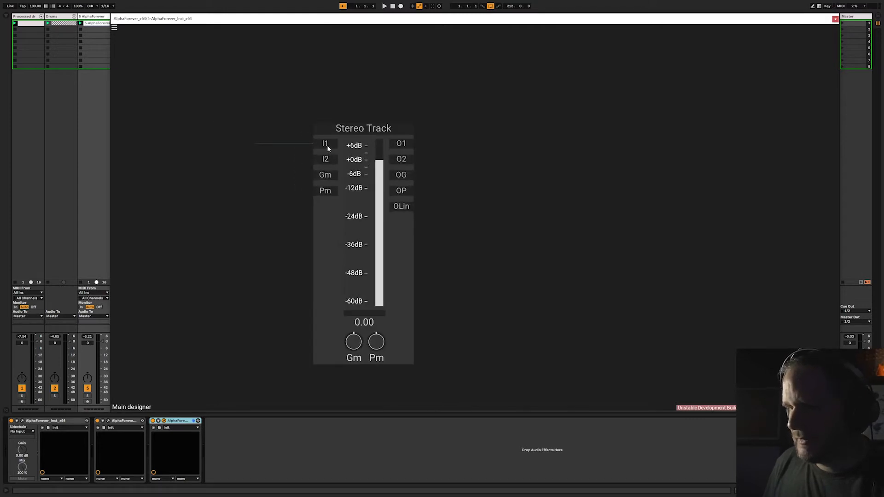
double_click(326, 158)
drag(257, 143, 211, 141)
drag(543, 141, 422, 131)
scroll(422, 132, down, 3)
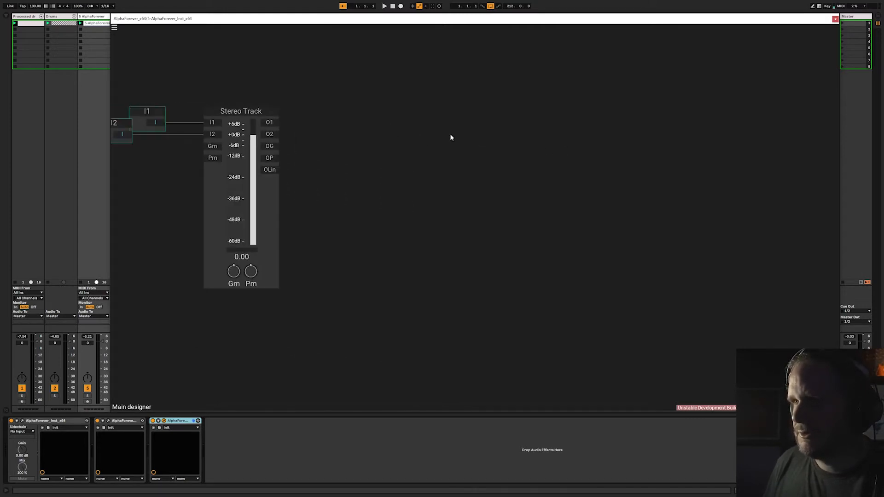
Add a second Stereo Track with output modules on O1 and O2, and space the group well apart from the first track.
right_click(450, 134)
click(537, 148)
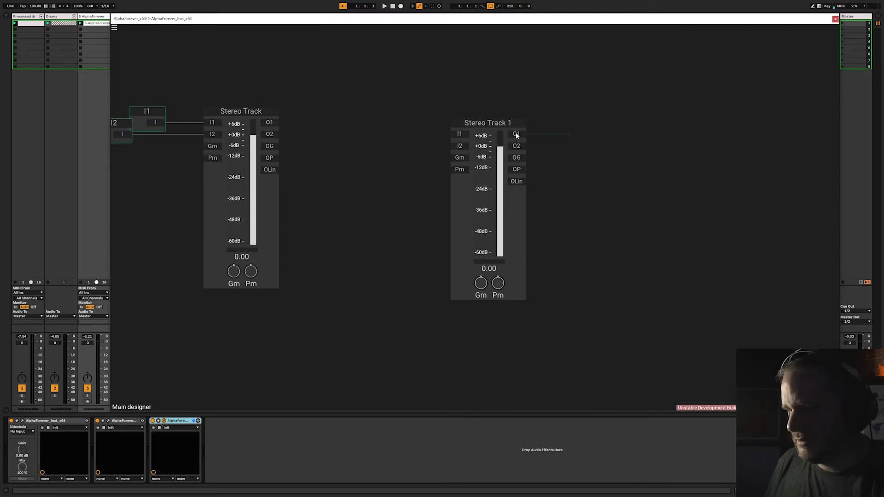
double_click(516, 133)
double_click(516, 145)
drag(591, 138, 631, 138)
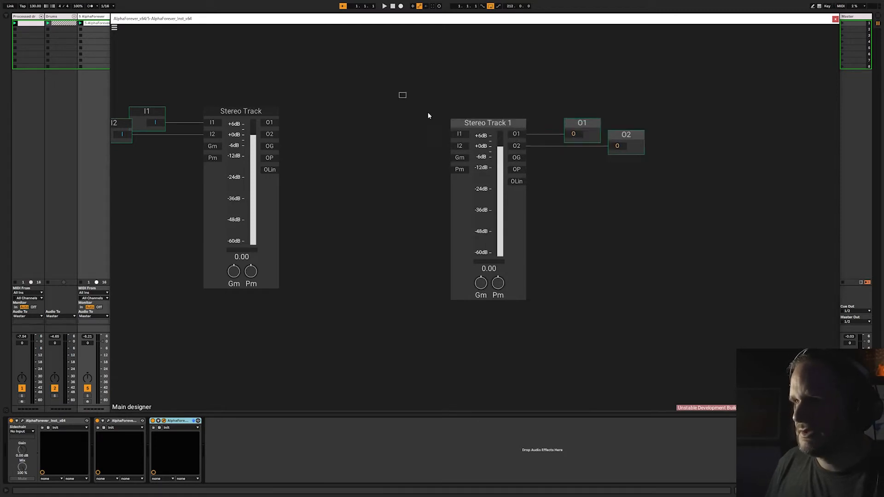
click(271, 122)
drag(272, 121, 630, 123)
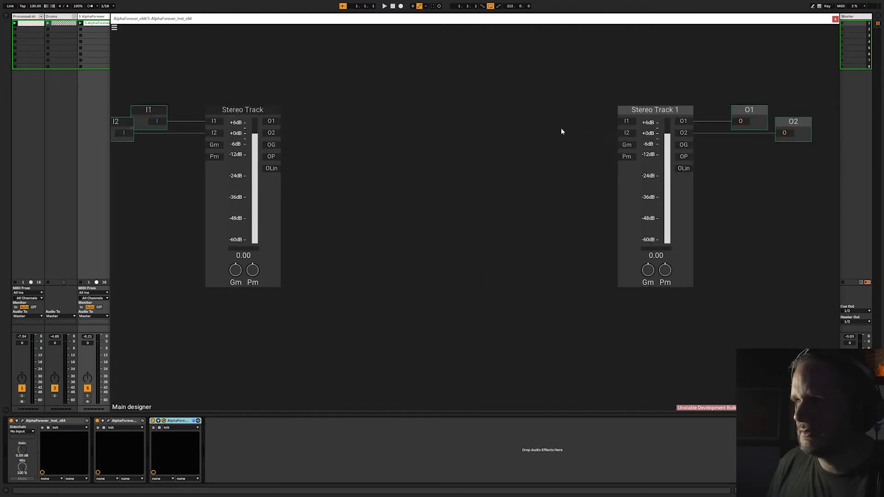
double_click(404, 119)
text(gain)
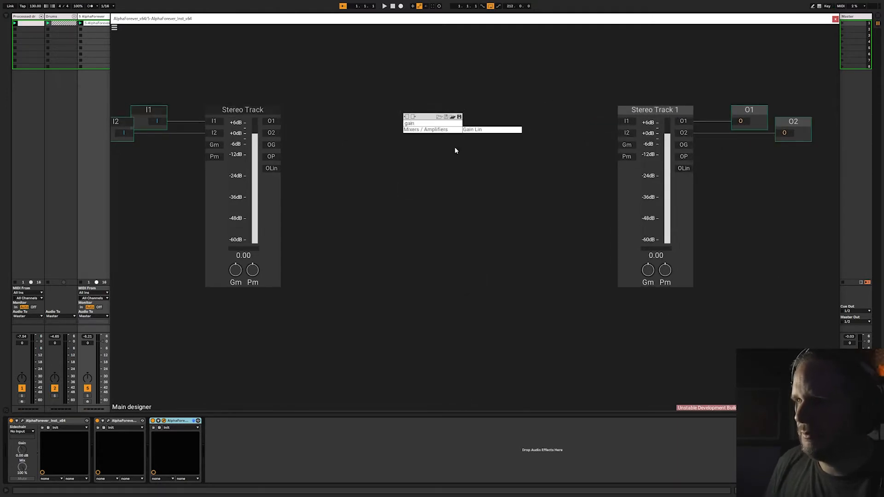
key(Escape)
Insert a Gain Lin module between the two Stereo Tracks and wire both audio channels through it.
double_click(339, 125)
text(gain)
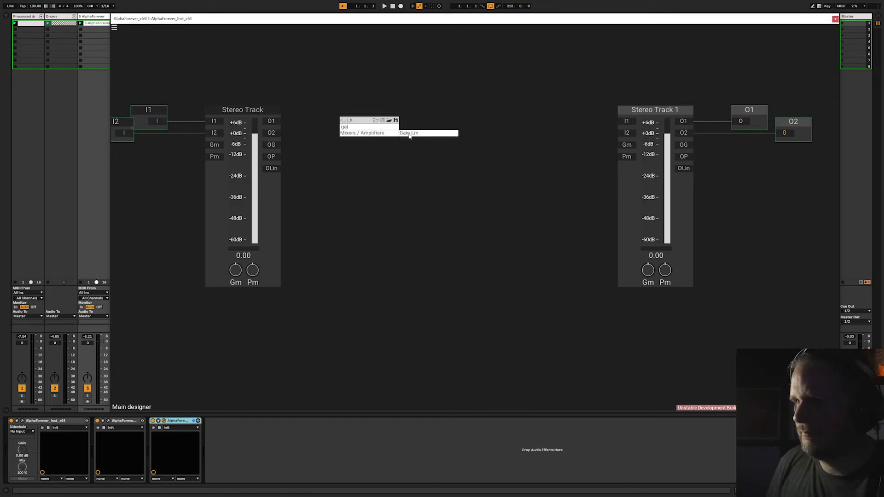
click(409, 134)
drag(271, 121, 347, 122)
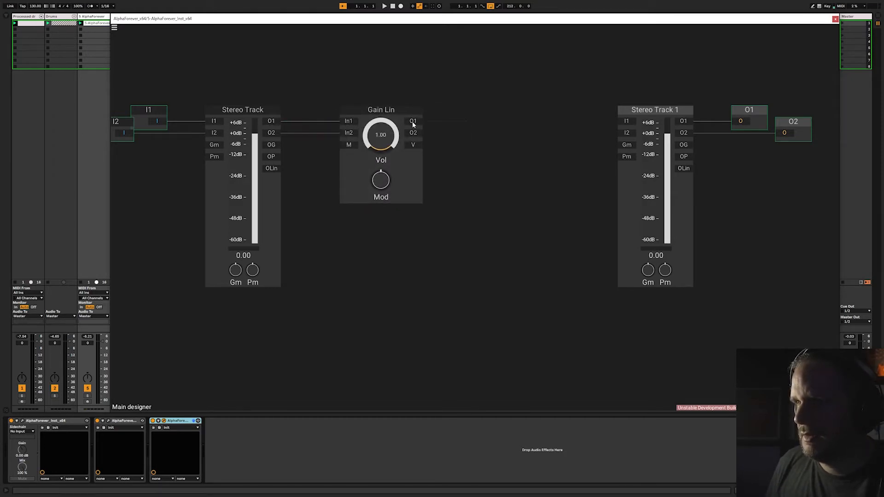
drag(412, 121, 626, 121)
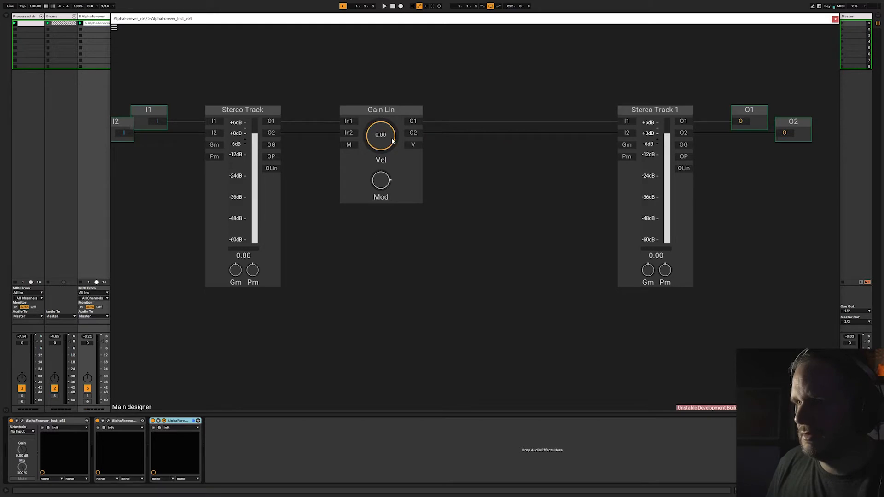
Set Gain Lin's Vol to 0.00 with Mod fully up, place it beside Stereo Track 1, and spread out the input modules.
drag(381, 112, 557, 118)
drag(407, 133, 517, 130)
scroll(516, 130, down, 3)
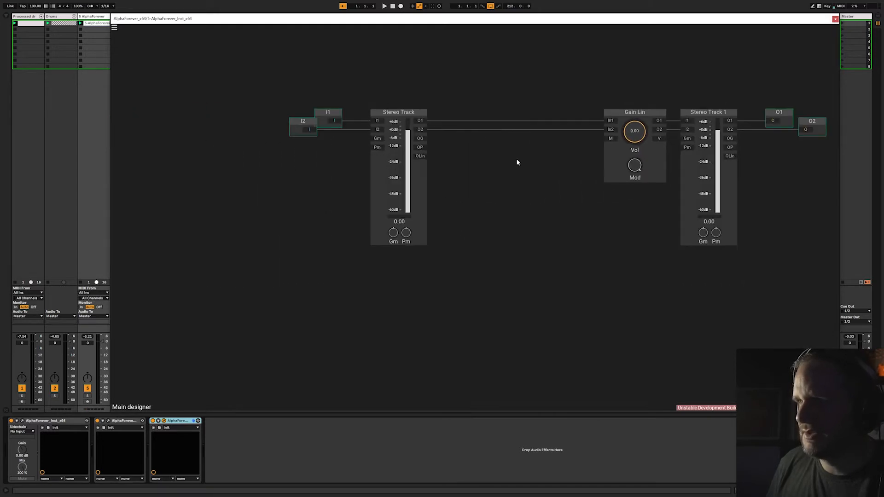
drag(525, 163, 419, 164)
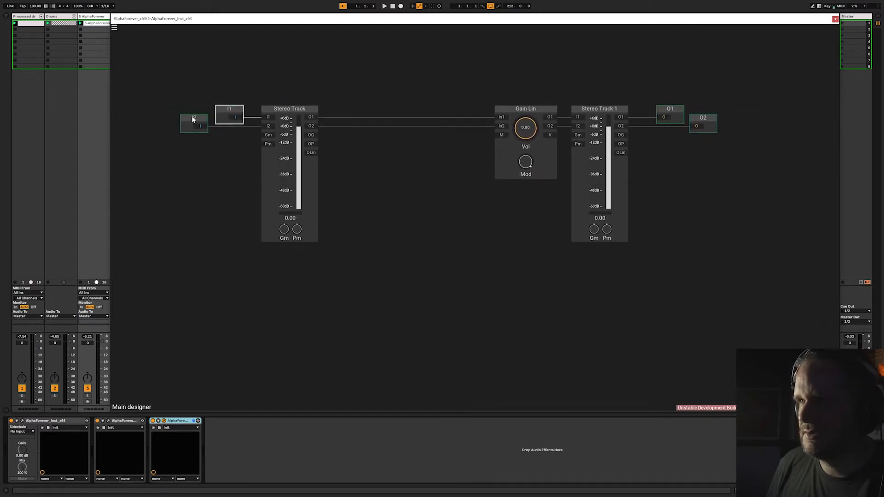
drag(192, 117, 187, 117)
drag(434, 188, 435, 187)
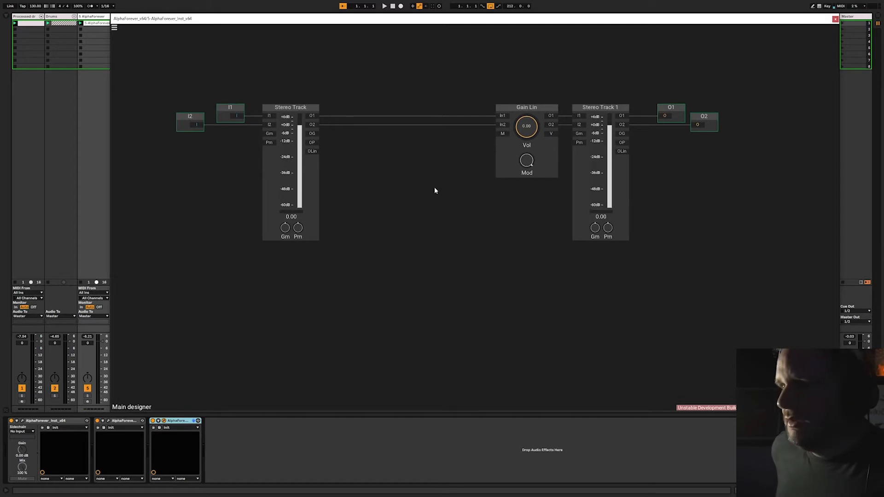
Add a Clock module and align it directly beneath the first Stereo Track.
right_click(377, 229)
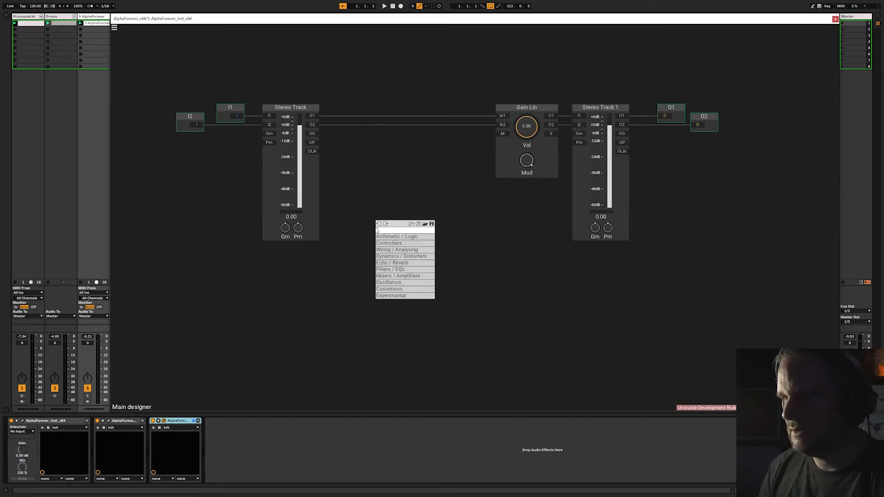
text(clock)
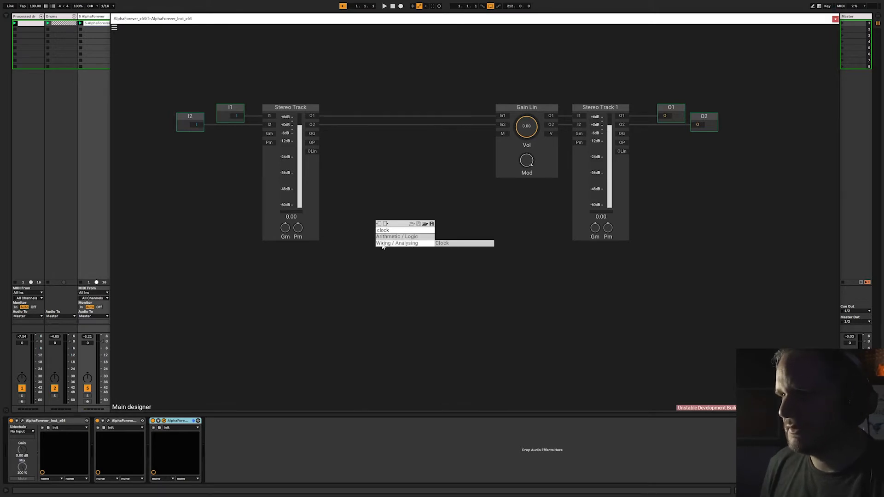
click(442, 243)
drag(394, 224, 296, 251)
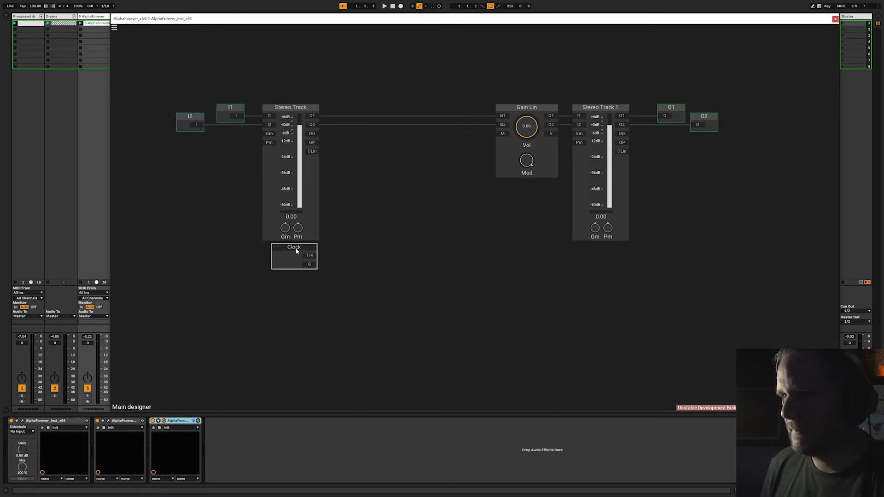
shift+click(309, 228)
key(a)
click(349, 223)
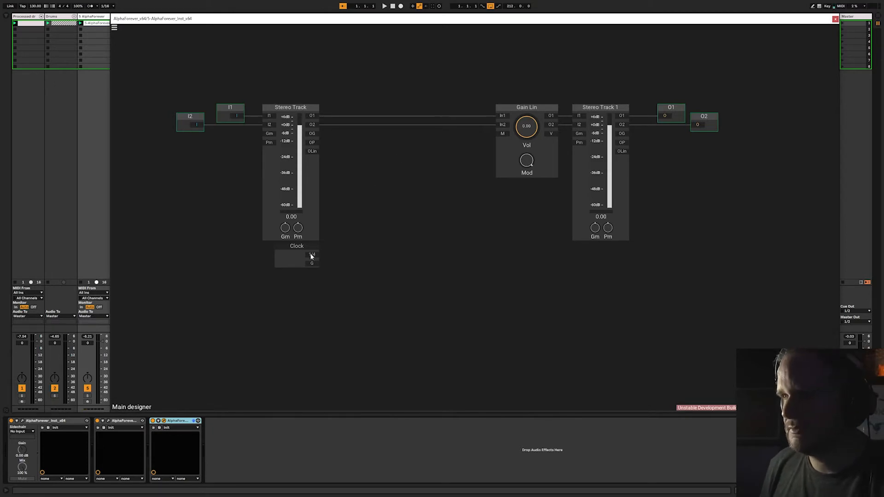
drag(310, 257, 315, 257)
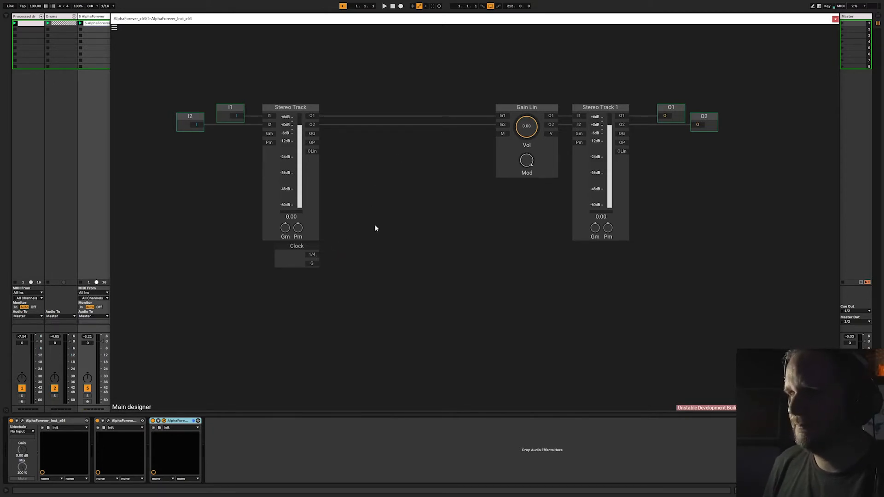
Add a Custom Function beside the Clock, with the 1/4 output feeding X and Y wired to Gain Lin's M input.
double_click(336, 252)
text(cust)
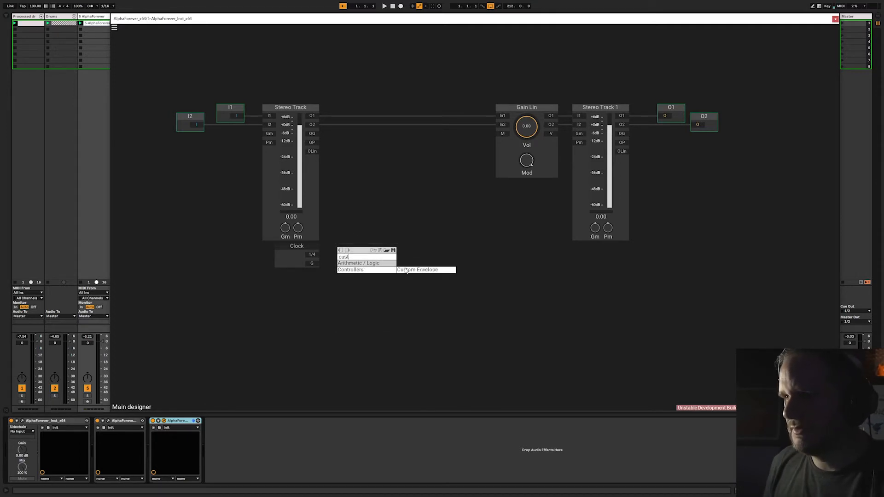
click(406, 270)
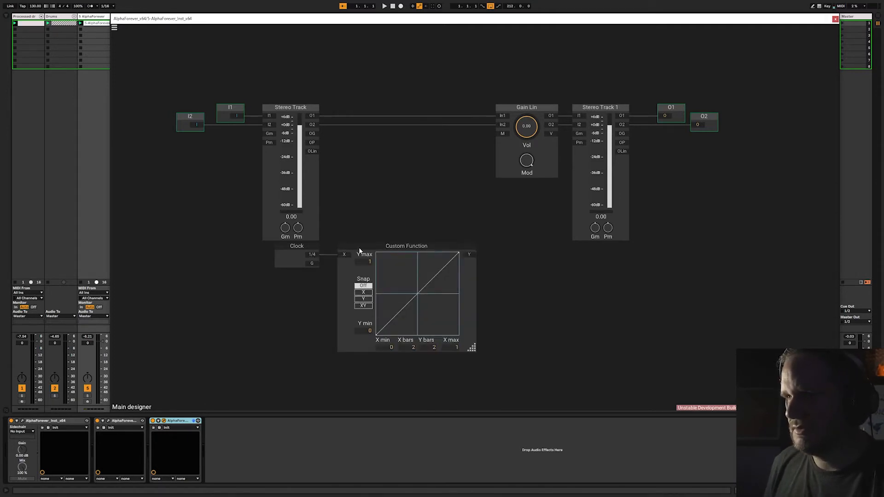
drag(360, 247, 347, 248)
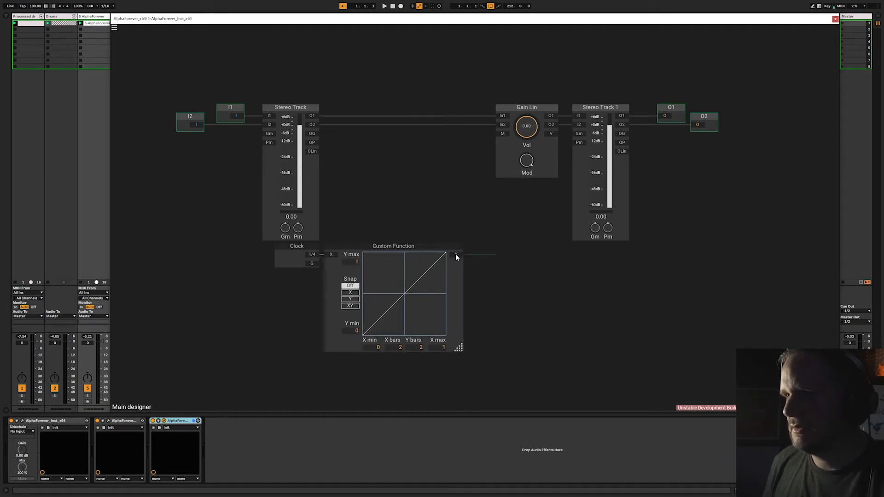
drag(456, 255, 502, 133)
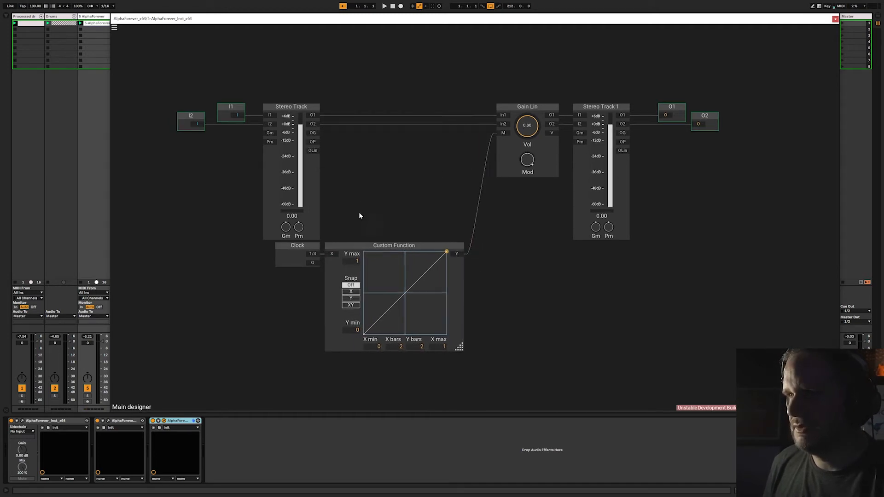
Move the Clock and Custom Function up between the tracks, shifting the first Stereo Track and its inputs aside to make room.
drag(241, 367, 523, 237)
drag(437, 244, 432, 122)
click(303, 106)
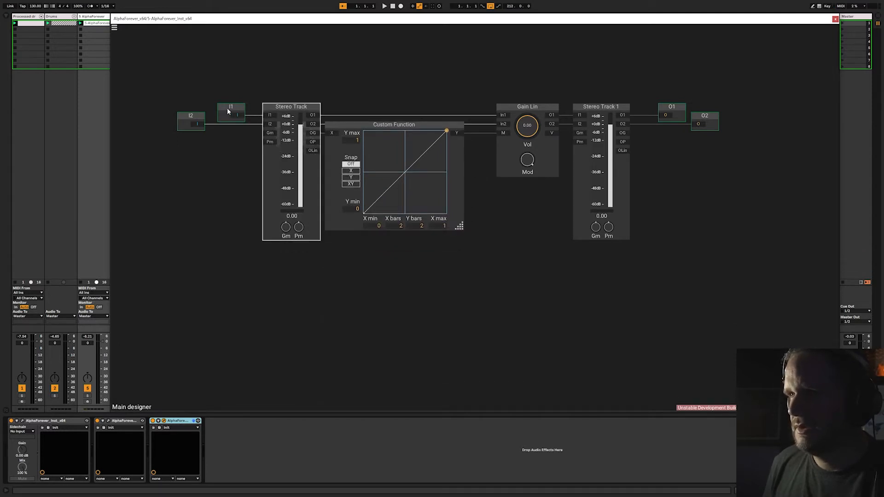
drag(288, 108, 234, 108)
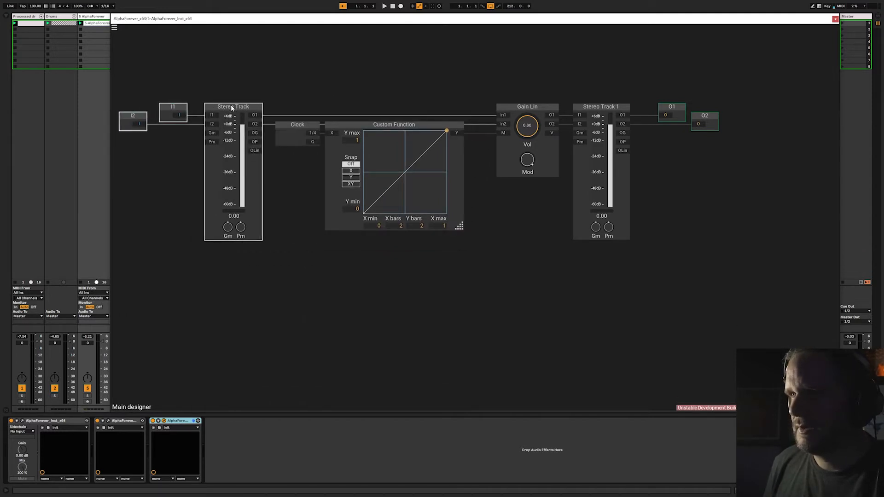
click(301, 96)
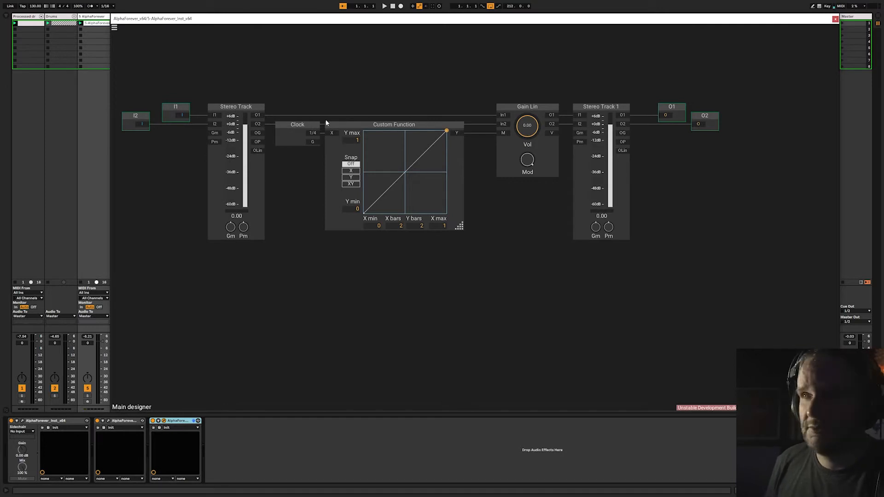
Set the Custom Function grid to 16 X bars and 1 Y bar, with snapping on XY.
scroll(438, 275, up, 5)
drag(438, 274, 471, 310)
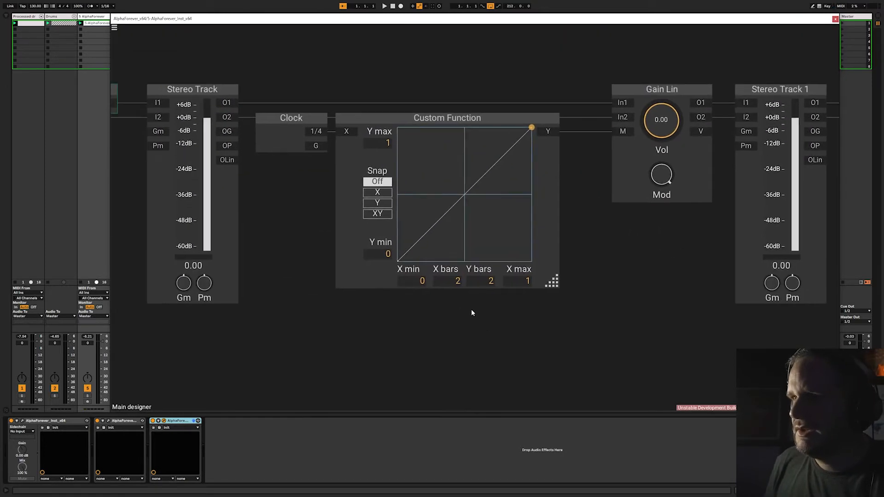
double_click(445, 280)
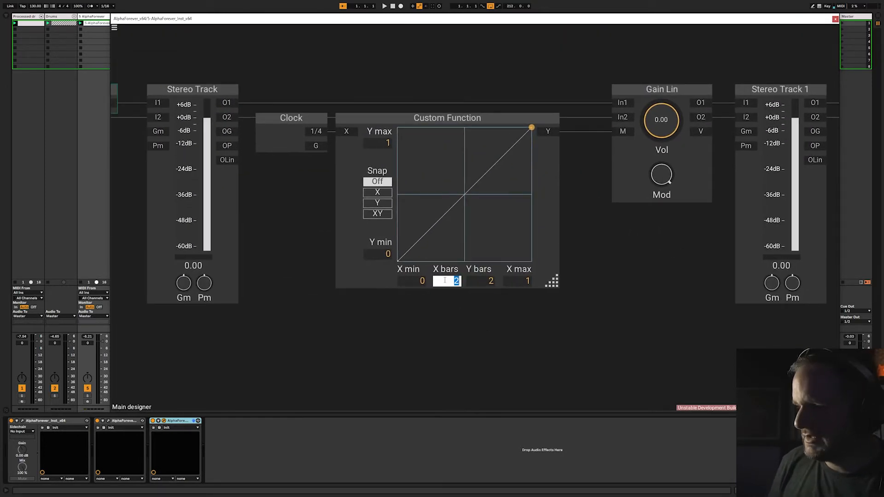
text(16)
key(Return)
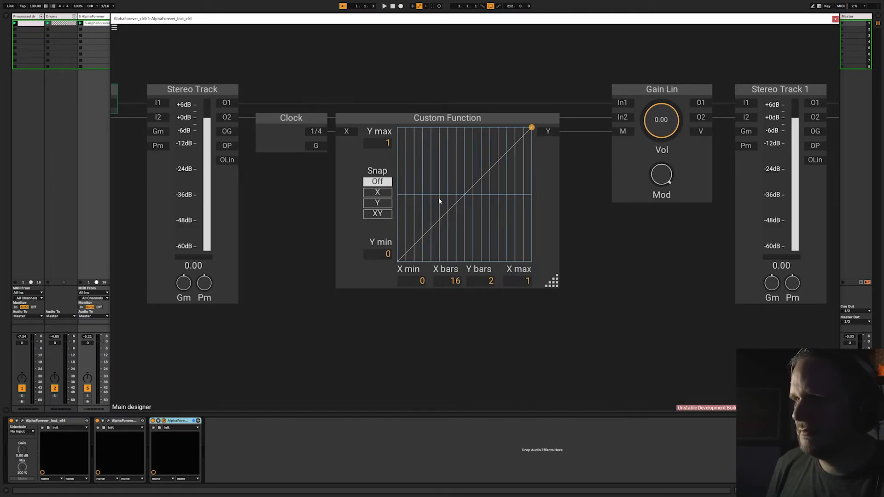
click(378, 214)
double_click(490, 281)
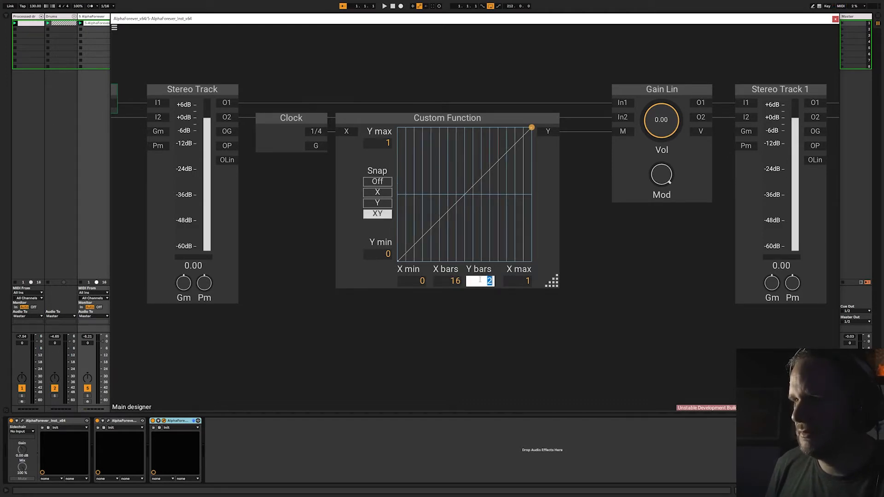
text(1)
key(Return)
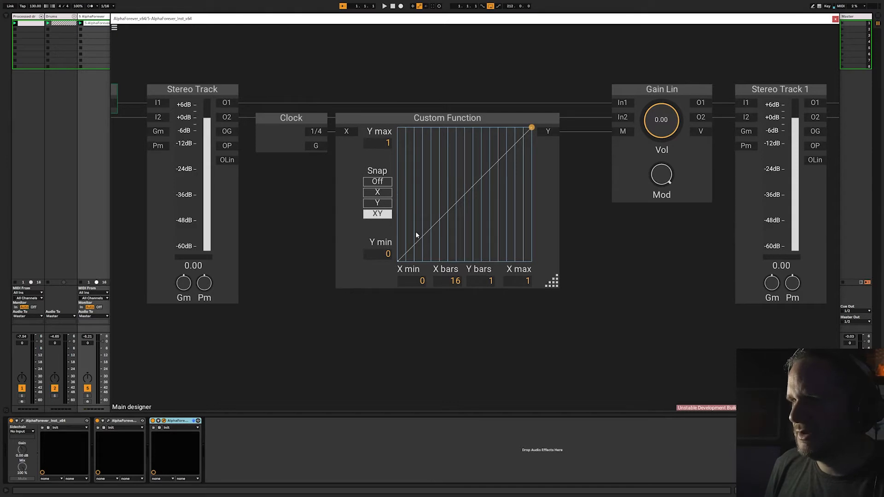
Raise the Custom Function's start point to Y 1 and add curve points on the X grid lines along the top edge.
drag(405, 257, 383, 174)
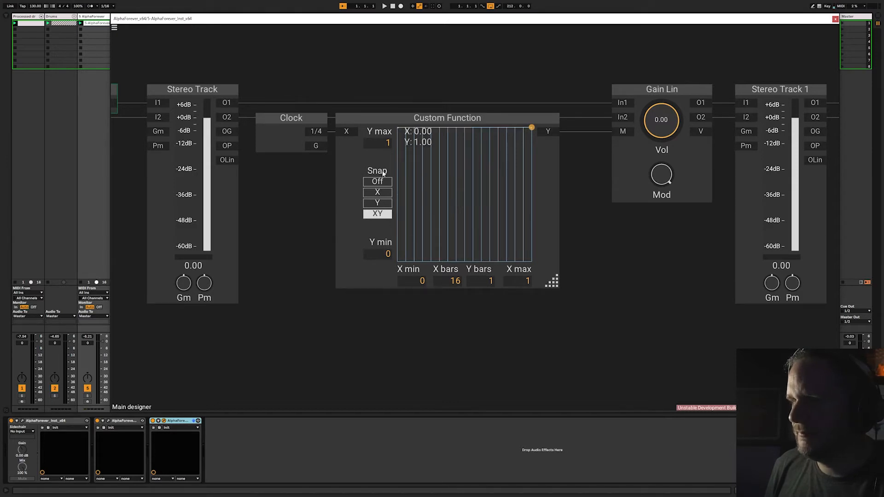
click(406, 128)
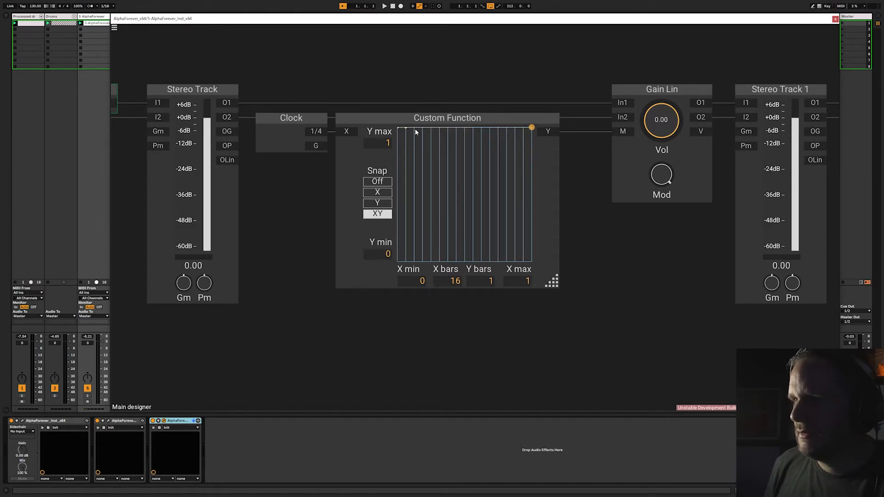
click(414, 128)
click(423, 128)
click(430, 128)
click(439, 128)
click(448, 128)
click(455, 128)
click(464, 128)
click(473, 128)
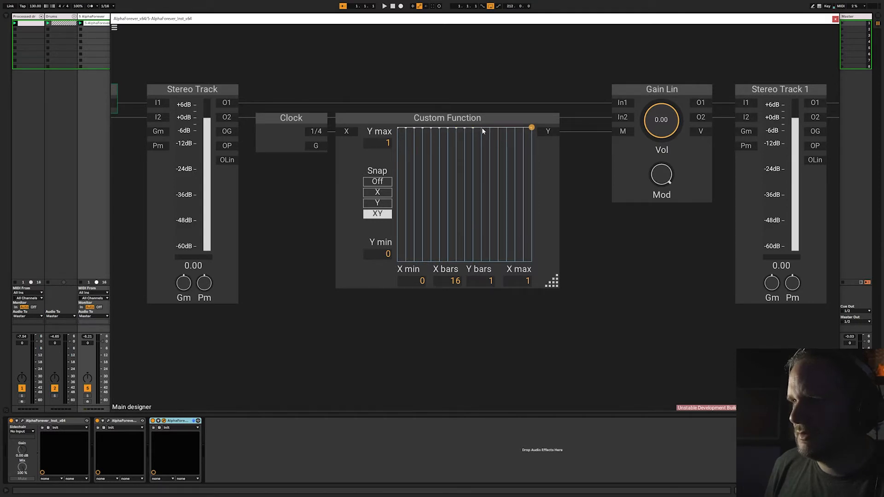
click(480, 128)
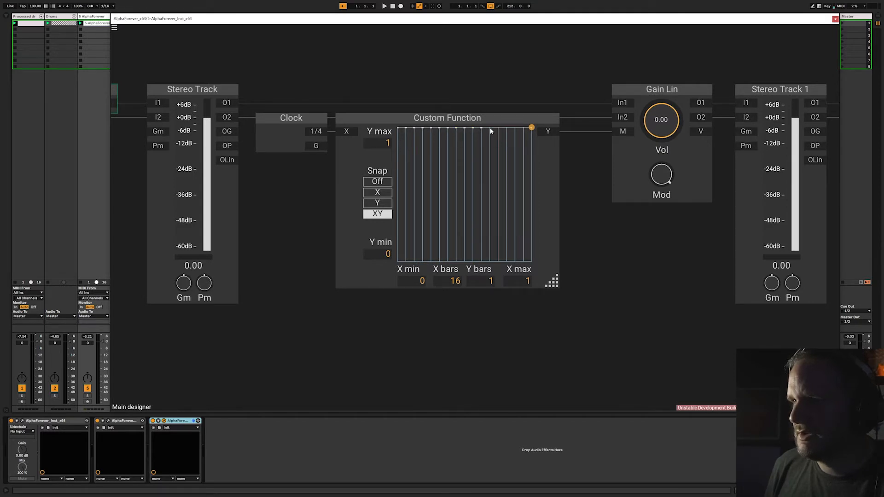
click(516, 128)
click(522, 128)
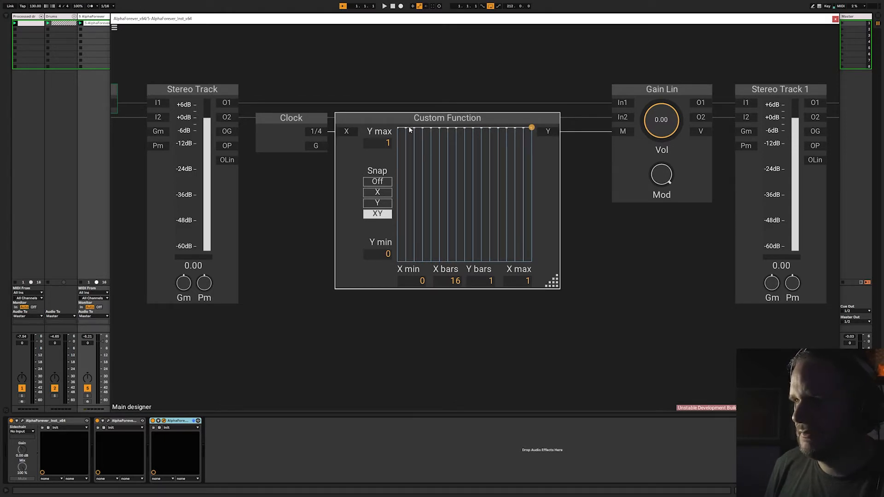
mouse_move(406, 129)
mouse_down()
mouse_move(415, 265)
mouse_move(409, 125)
mouse_move(411, 249)
mouse_move(407, 135)
mouse_up()
Set the Custom Function's X bars to 32.
click(583, 217)
scroll(583, 234, down, 4)
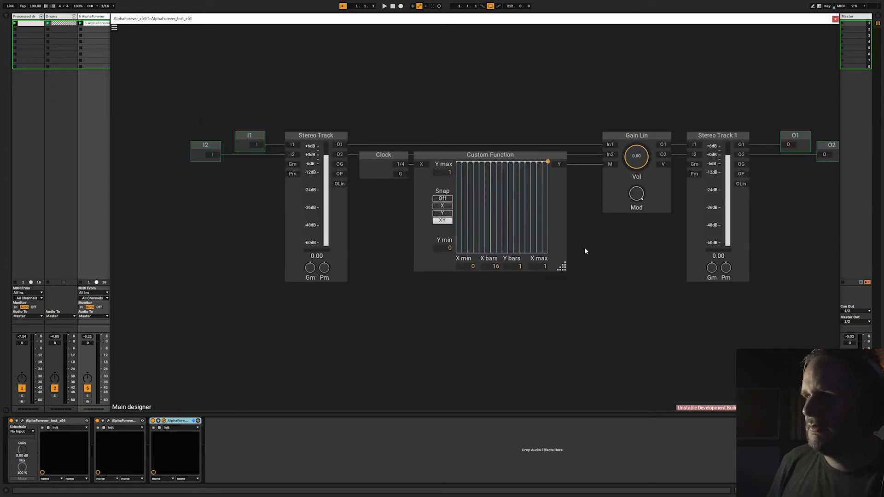
drag(587, 256, 562, 263)
click(502, 163)
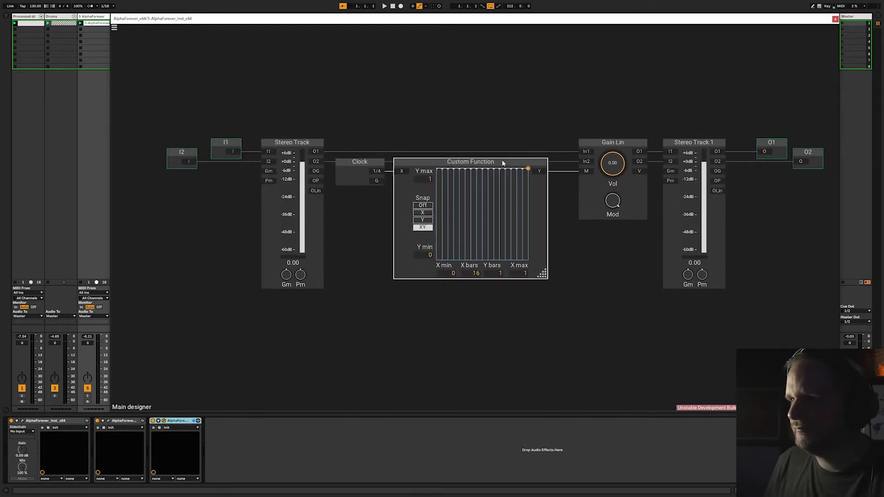
click(494, 136)
scroll(454, 138, up, 2)
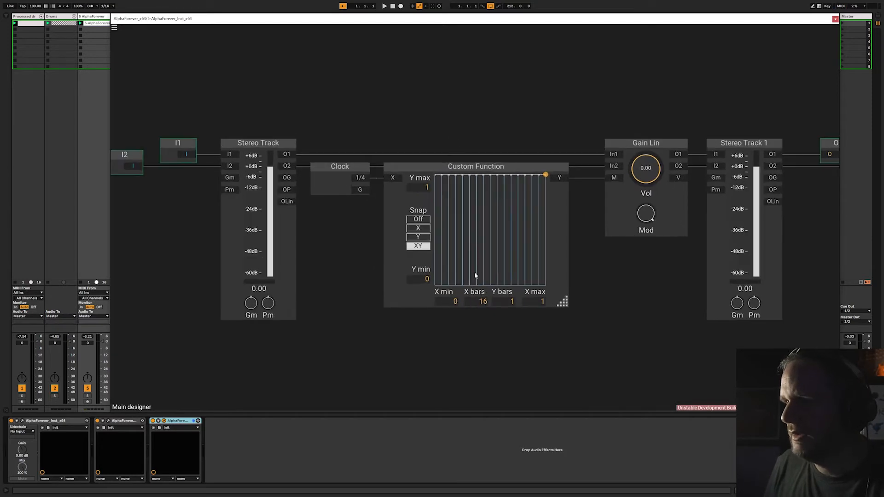
double_click(477, 302)
text(32)
key(Return)
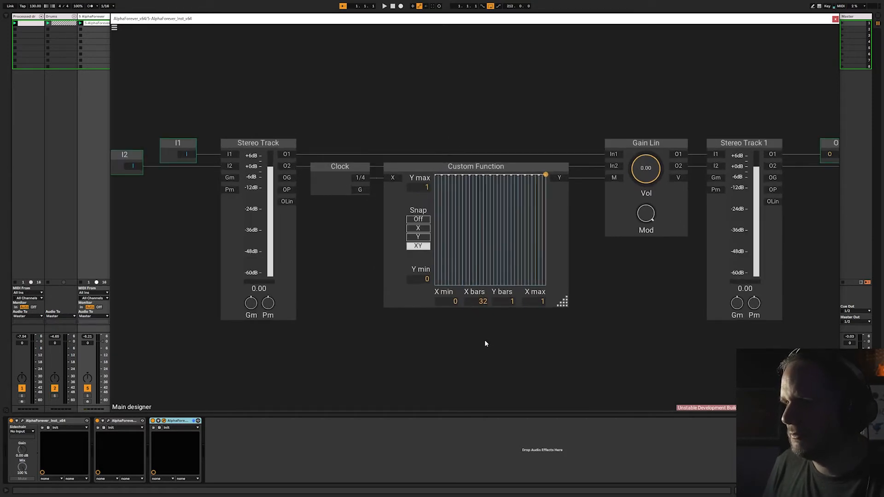
Add points at Y 0 midway through the 1st, 2nd, 3rd, 5th and 6th of the curve's 16 segments.
scroll(446, 356, up, 4)
scroll(446, 355, up, 3)
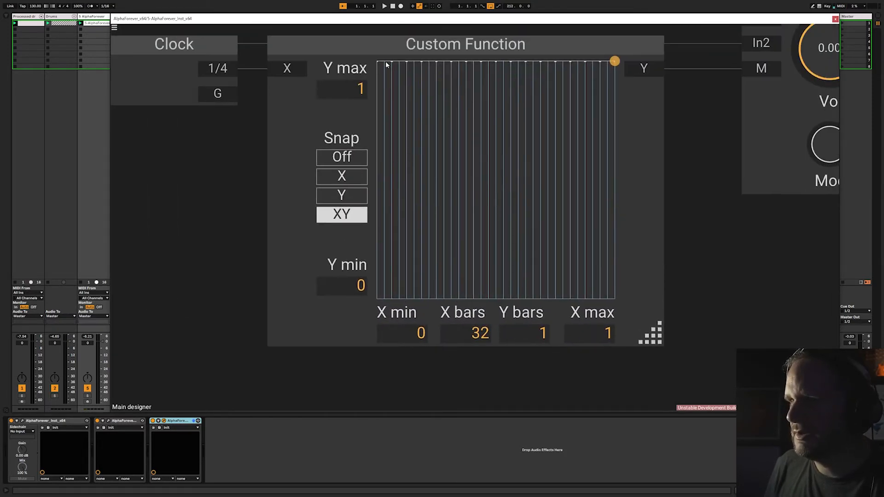
drag(390, 125, 388, 277)
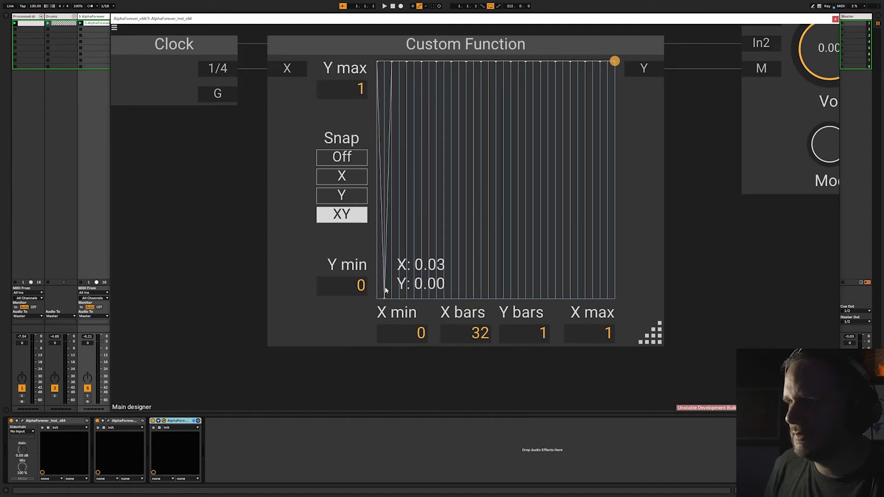
drag(401, 64, 398, 262)
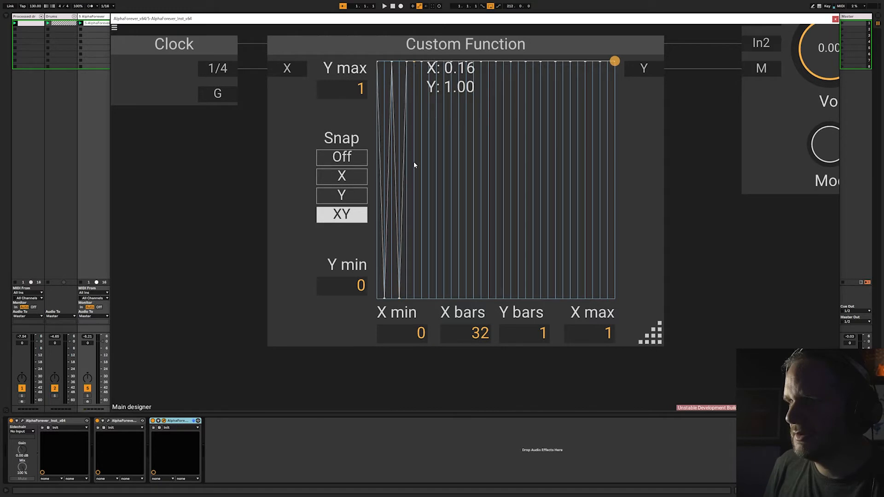
drag(413, 165, 413, 240)
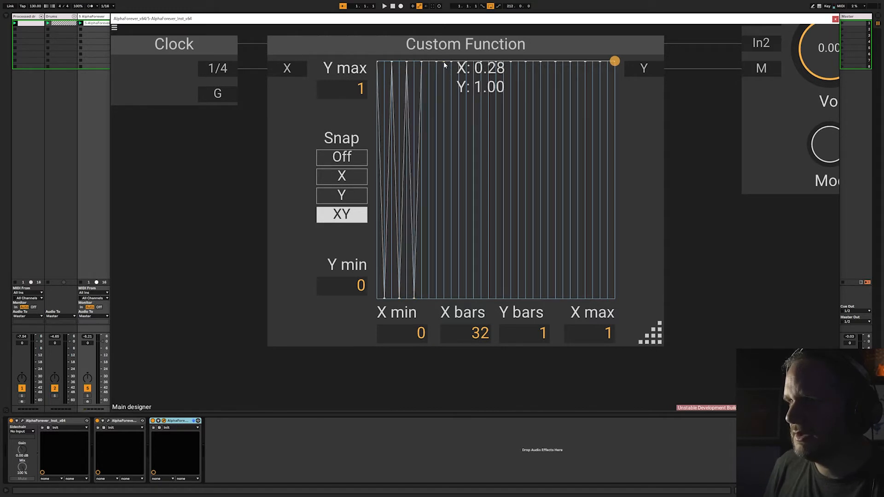
drag(444, 62, 445, 211)
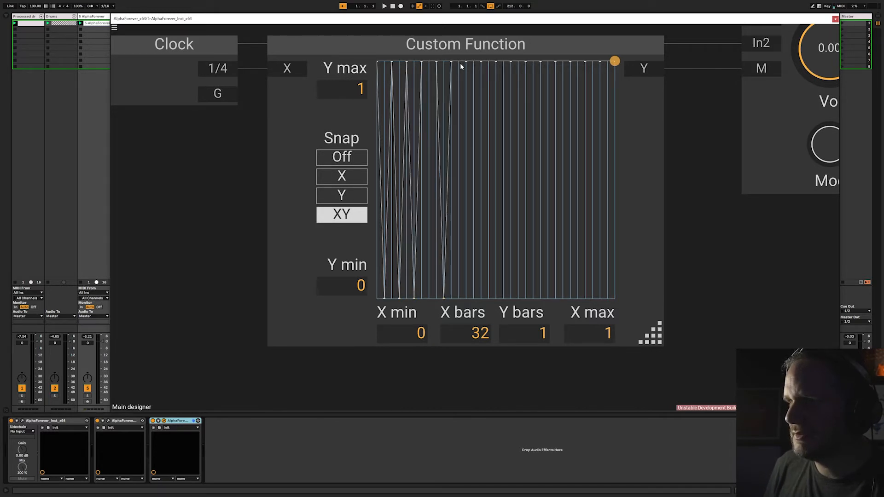
drag(460, 63, 459, 247)
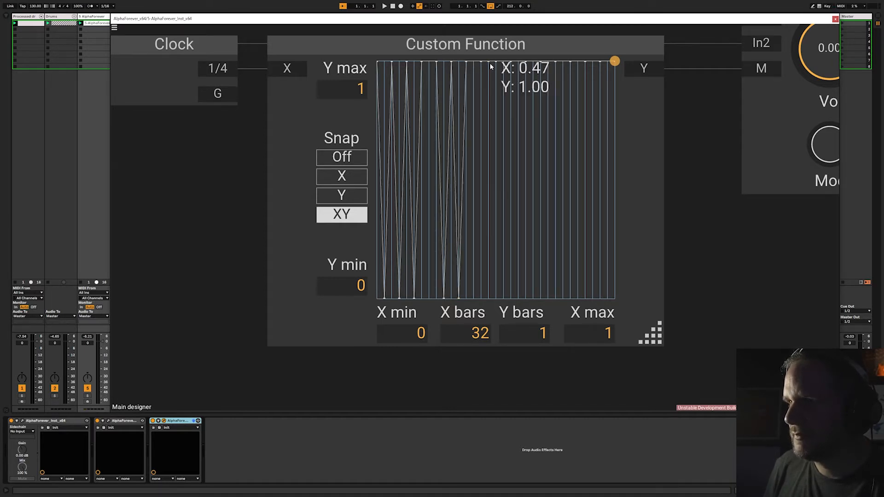
Add points at Y 0 midway through the 8th, 10th, 11th, 13th, 15th and 16th curve segments.
drag(491, 107, 489, 247)
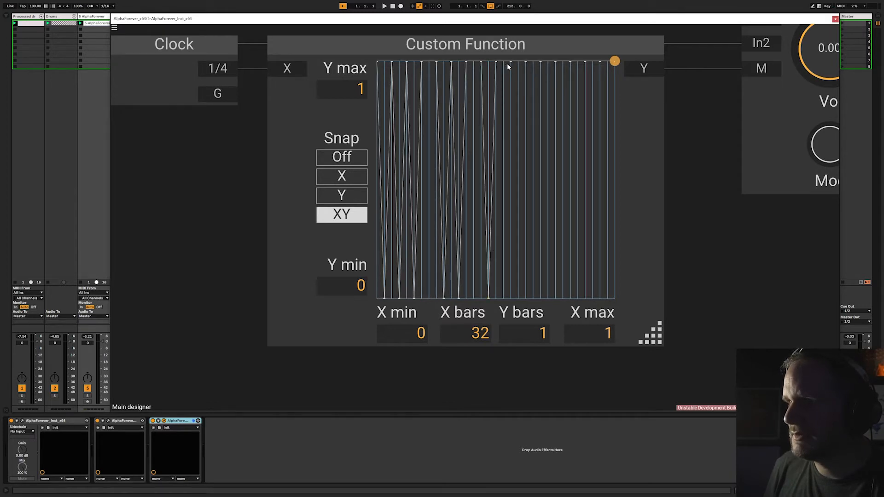
drag(523, 65, 523, 231)
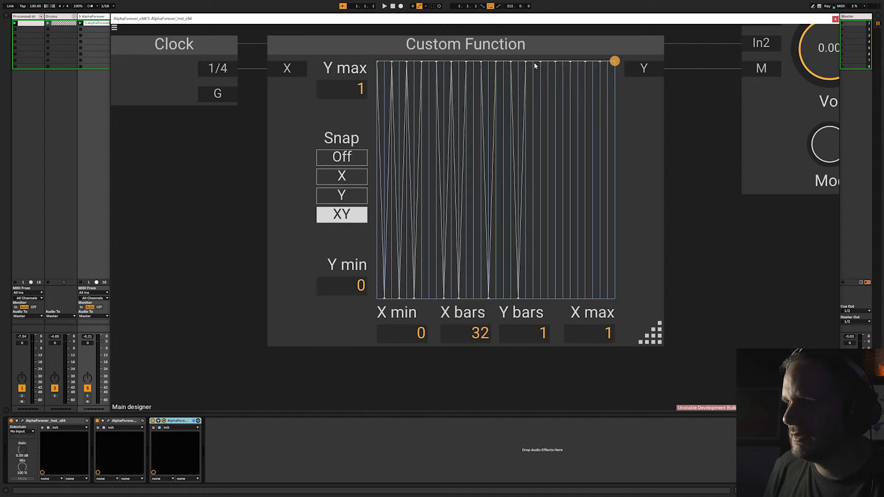
drag(534, 66, 535, 192)
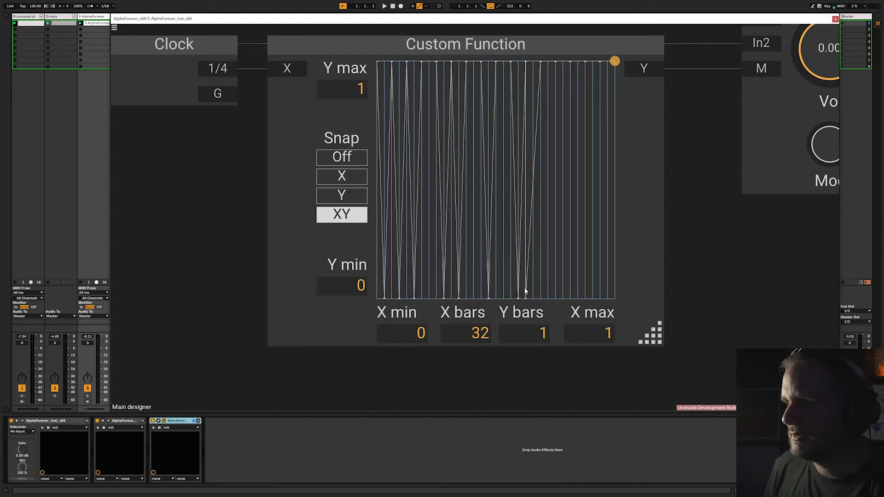
drag(529, 299, 532, 300)
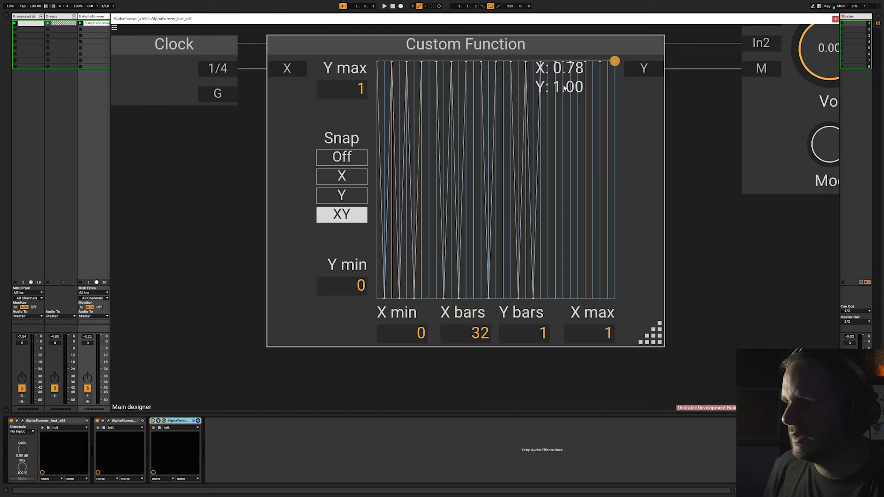
drag(564, 64, 564, 240)
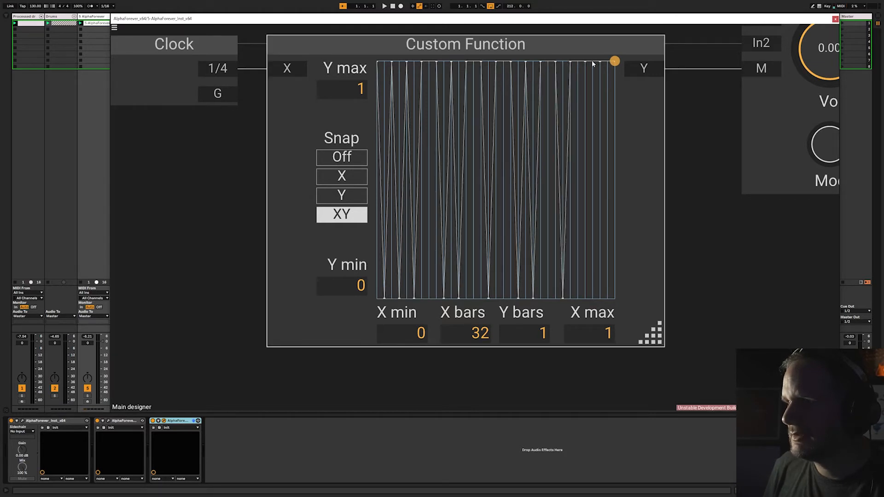
drag(593, 64, 593, 215)
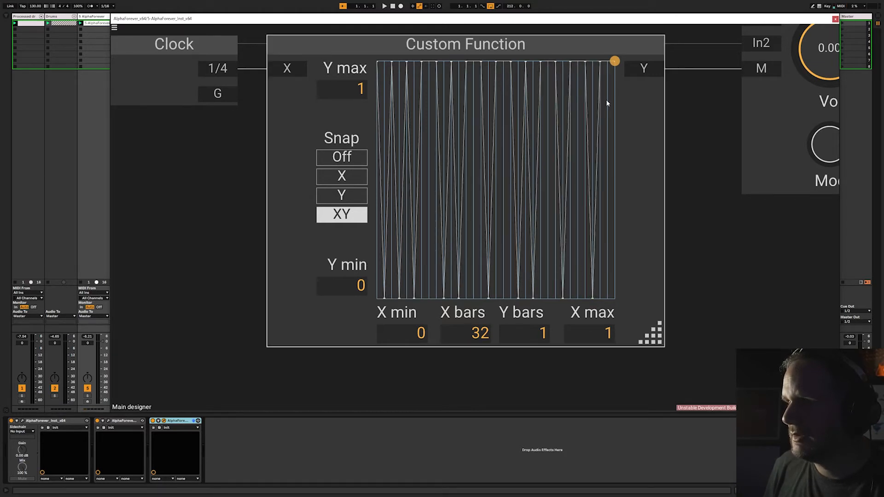
drag(608, 65, 605, 219)
Move I1, I2, the first Stereo Track and the Clock together away from the Custom Function to open a gap.
scroll(699, 260, down, 6)
drag(696, 261, 659, 255)
scroll(652, 273, down, 3)
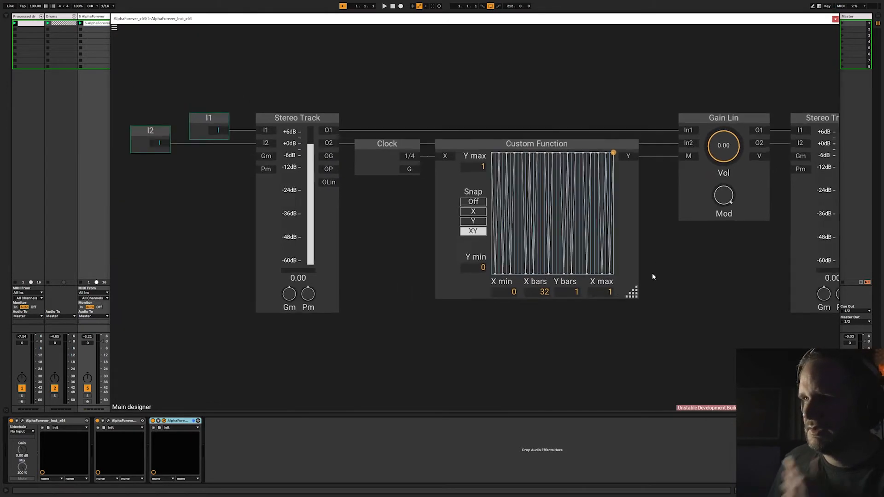
drag(207, 126, 485, 343)
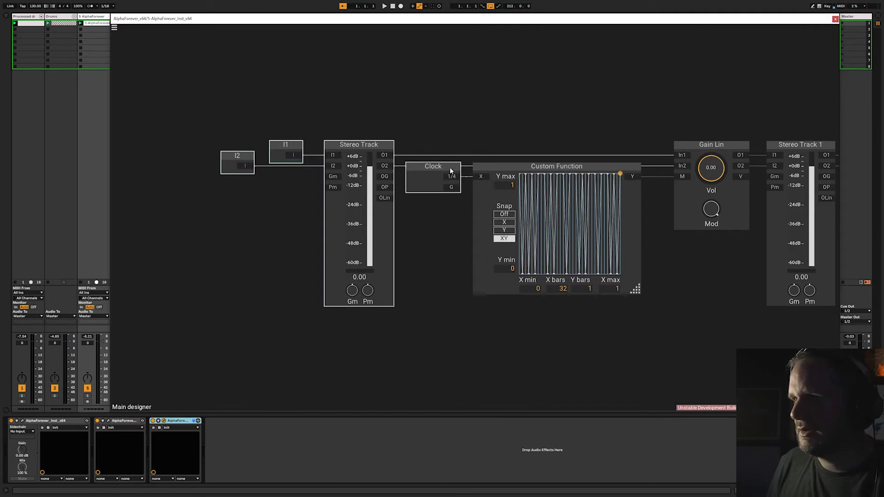
drag(450, 165, 341, 163)
Add a Mul module after the Clock's 1/4 output, with a constant of 4 feeding its B input.
scroll(335, 203, up, 3)
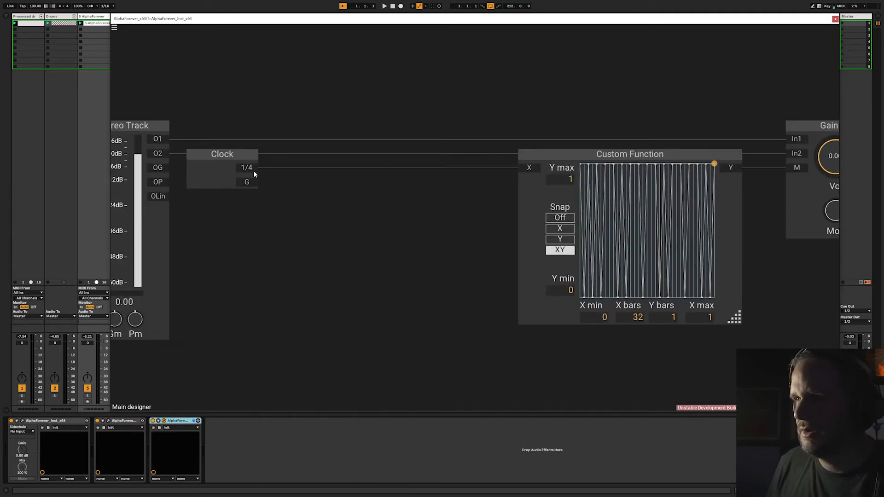
right_click(250, 169)
text(mul)
click(333, 178)
drag(330, 155, 375, 156)
drag(358, 185, 319, 174)
double_click(293, 182)
text(4)
key(Return)
drag(359, 142, 416, 152)
Shift the inputs, first Stereo Track, Clock, constant and Mul farther from the Custom Function as one group.
scroll(416, 153, down, 3)
drag(401, 274, 541, 334)
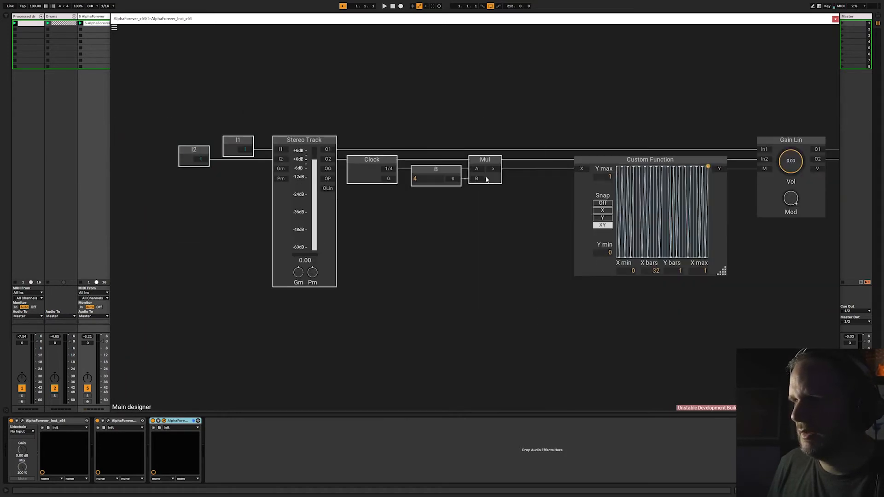
drag(485, 159, 374, 160)
click(441, 203)
Add a Modulo module fed by Mul's output on A, with a constant of 16 wired to its B input.
scroll(437, 204, up, 2)
right_click(433, 207)
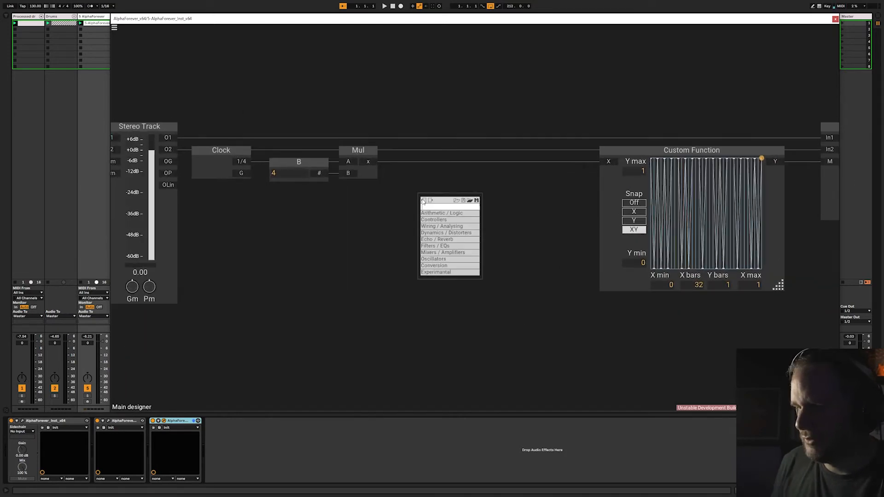
text(modul)
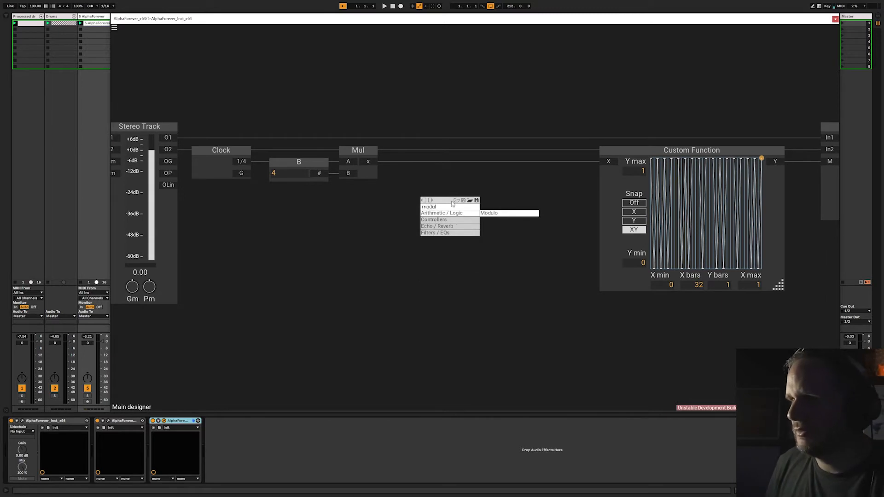
click(496, 213)
drag(421, 206, 425, 205)
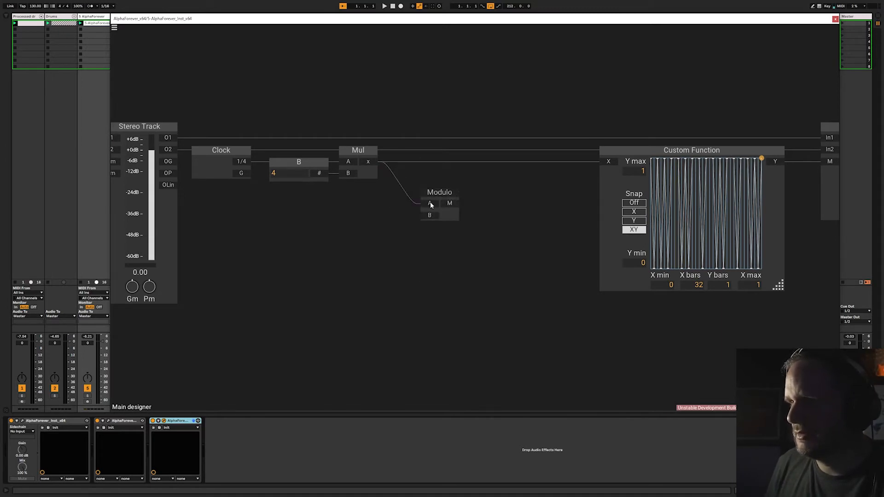
mouse_move(436, 154)
mouse_down()
mouse_move(484, 154)
mouse_move(422, 174)
mouse_move(426, 163)
mouse_up()
double_click(416, 176)
text(16)
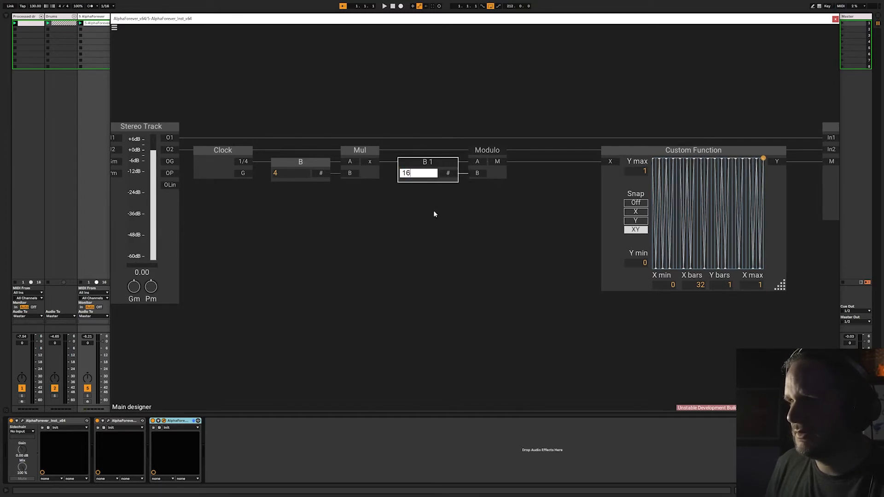
drag(433, 210, 436, 210)
Insert a Trunc module between Modulo's M output and the Custom Function's X input, placed right beside Modulo.
right_click(502, 163)
text(tr)
mouse_move(534, 172)
click(575, 173)
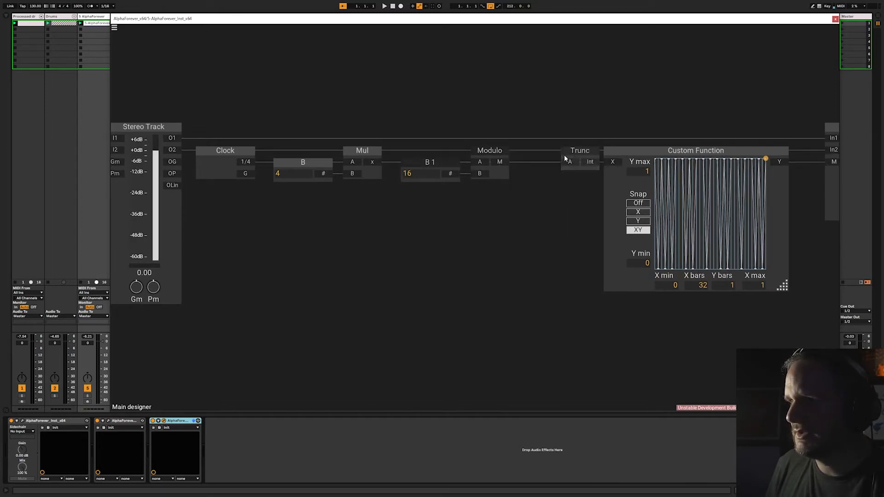
drag(566, 152, 537, 151)
drag(602, 162, 612, 162)
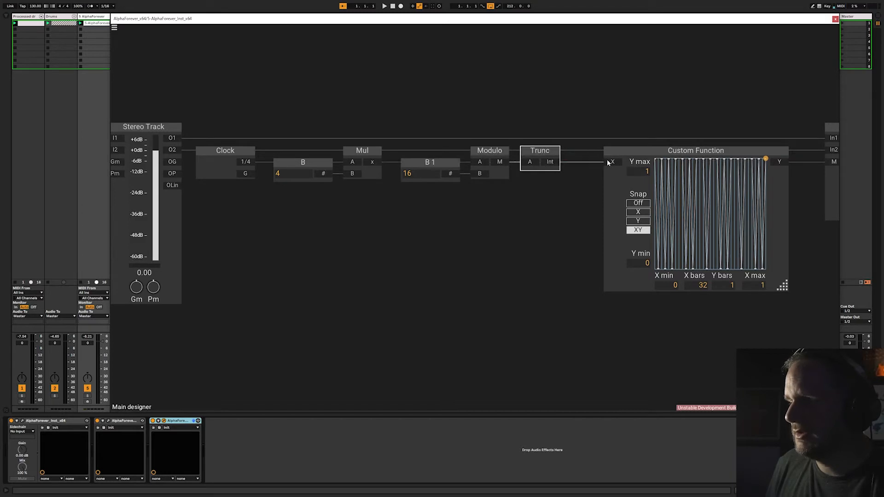
click(568, 138)
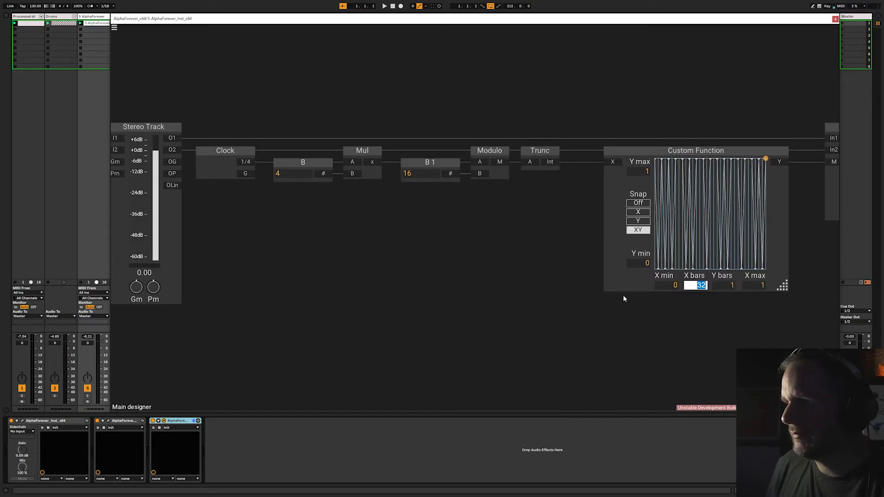
Set the Custom Function's X max to 16, keeping X bars at 32.
key(Return)
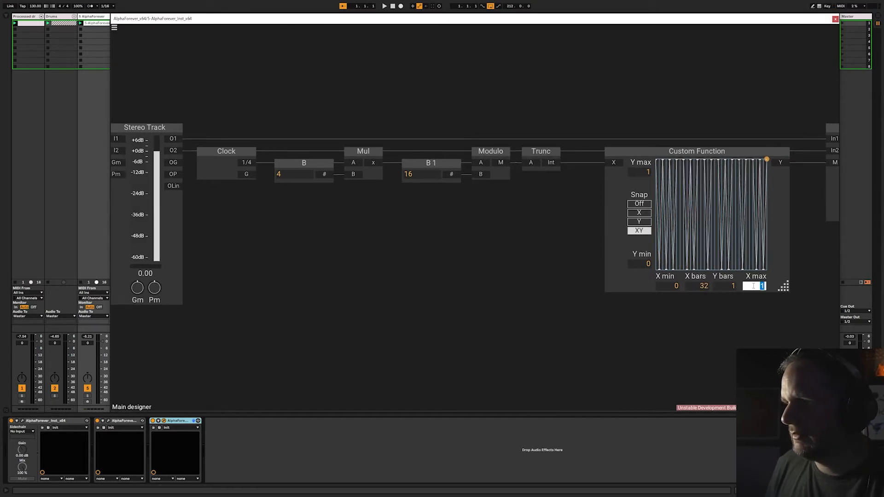
key(Return)
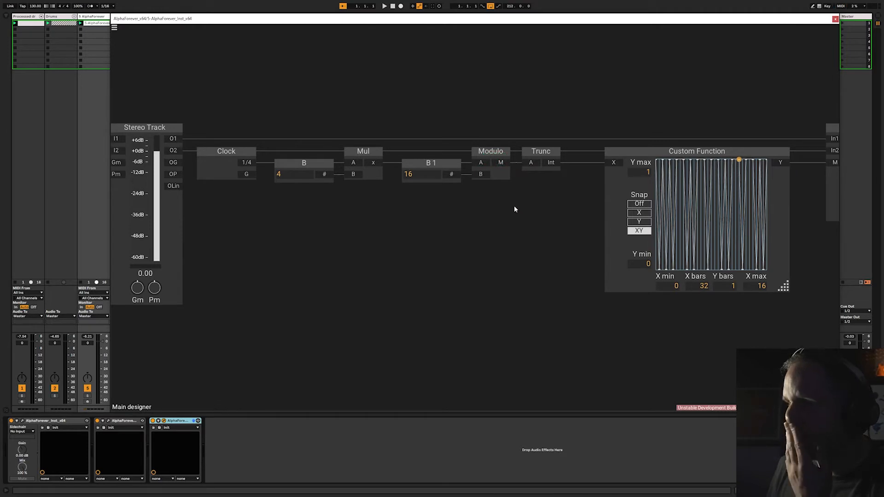
scroll(528, 209, down, 3)
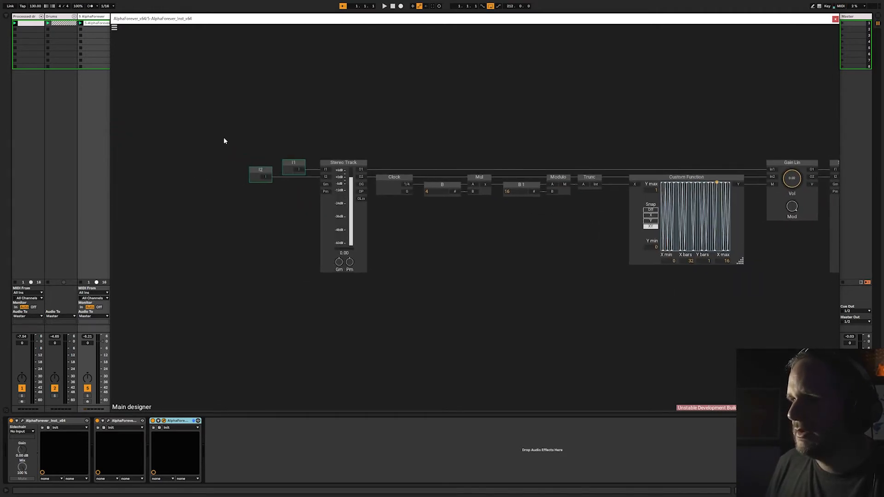
Shift the inputs, first Stereo Track, Clock, constants, Mul, Modulo and Trunc farther from the Custom Function as one group.
drag(224, 140, 619, 269)
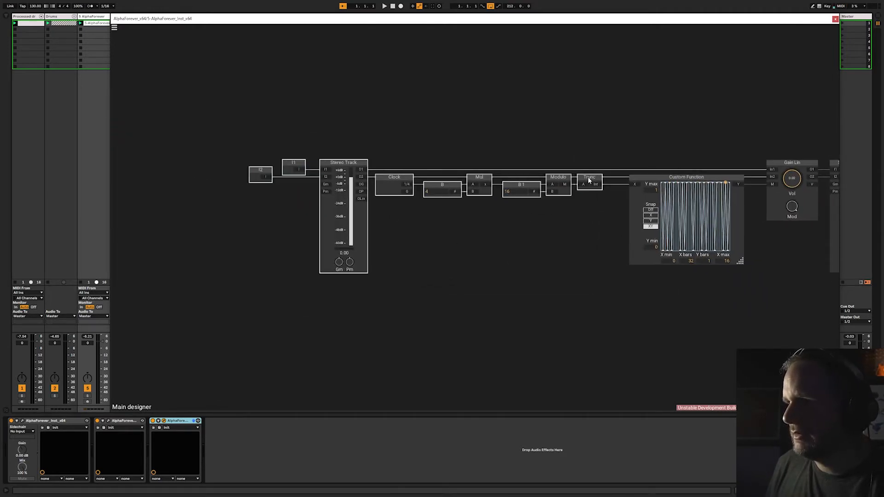
drag(589, 180, 506, 180)
click(544, 212)
Set the Custom Function's X bars to 16.
scroll(545, 213, up, 3)
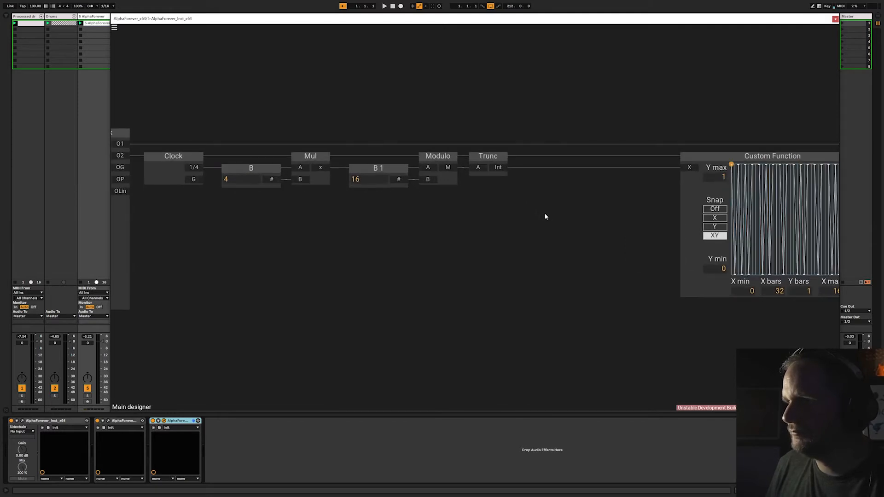
scroll(544, 213, down, 2)
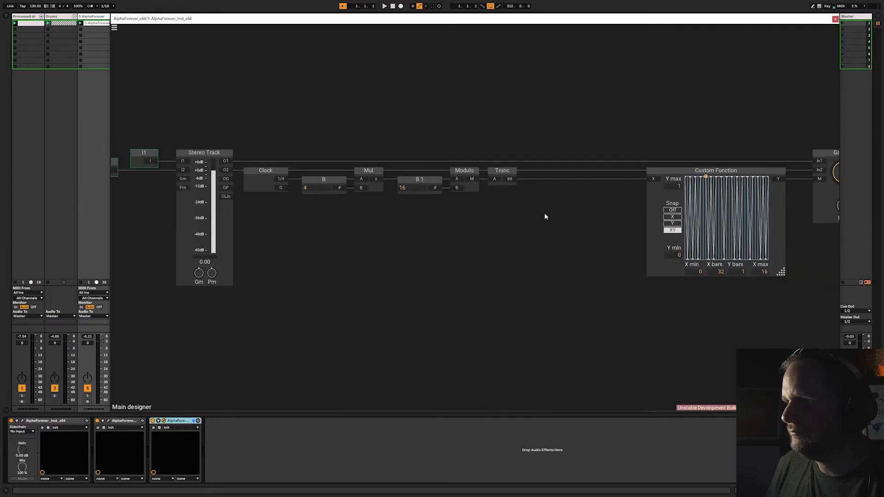
double_click(714, 272)
text(16)
key(Return)
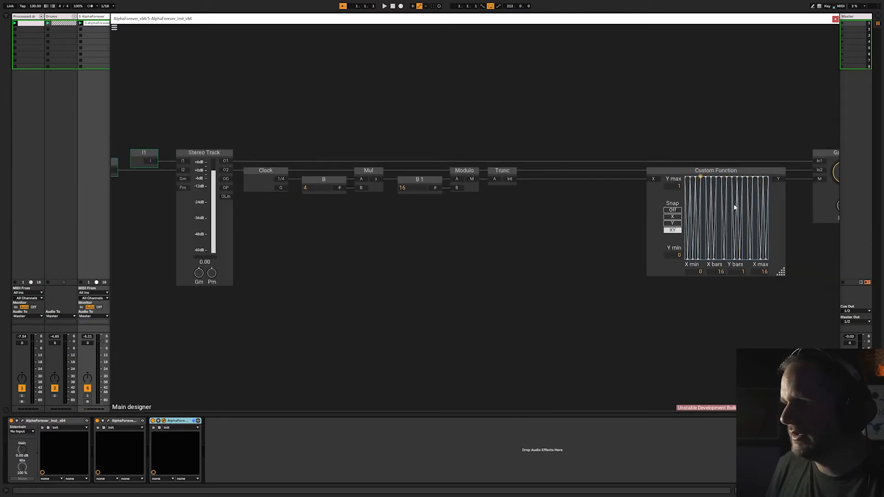
Change the constant feeding Mul's B input to 8 and the constant feeding Modulo's B input to 32.
drag(506, 242, 556, 252)
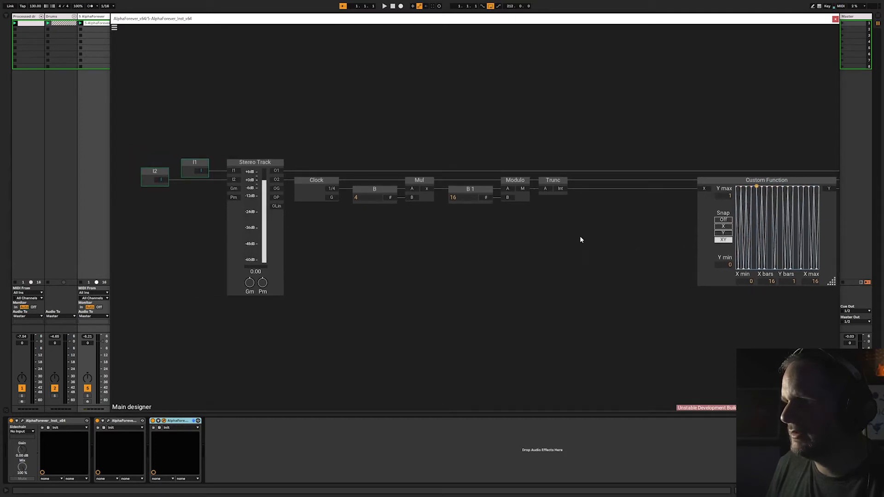
double_click(367, 197)
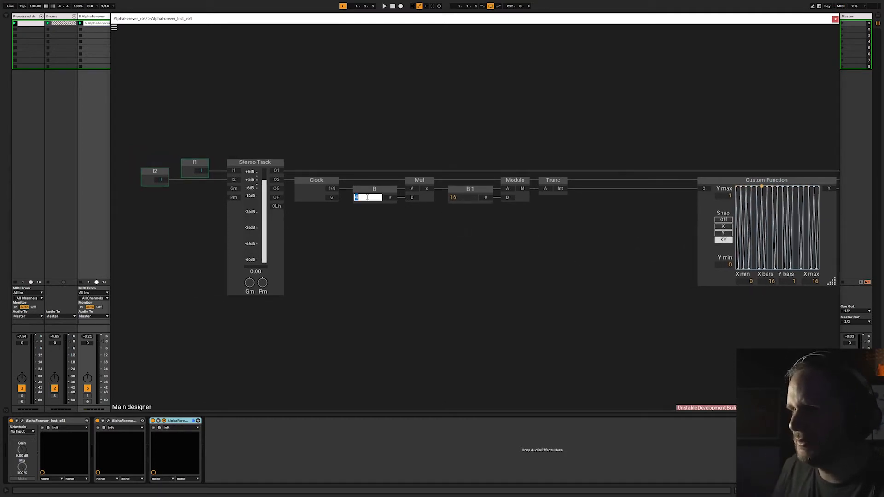
text(8)
key(Return)
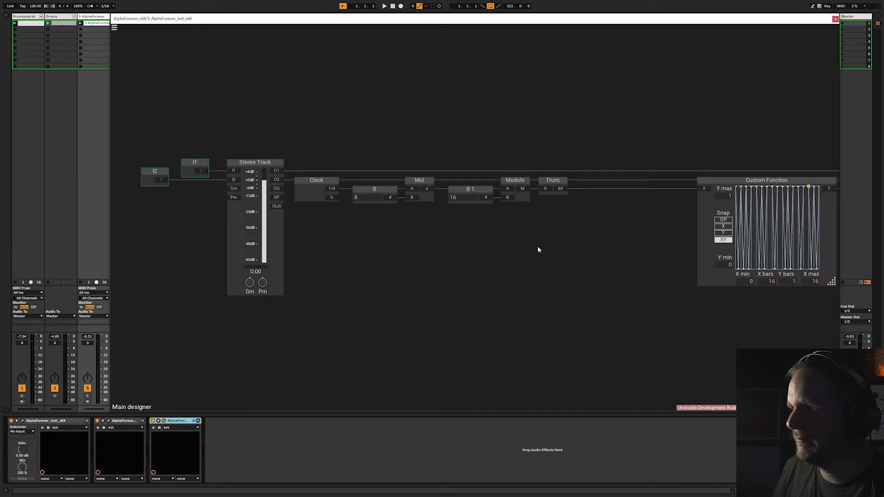
drag(538, 249, 502, 249)
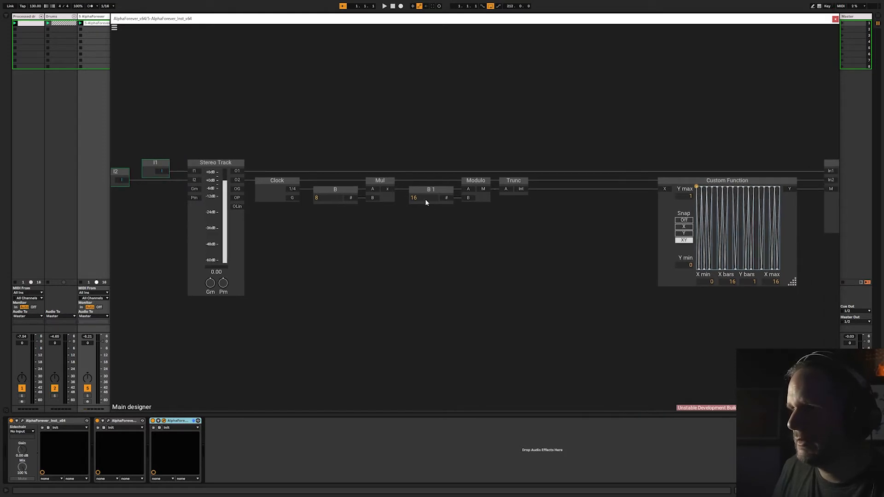
text(32)
key(Return)
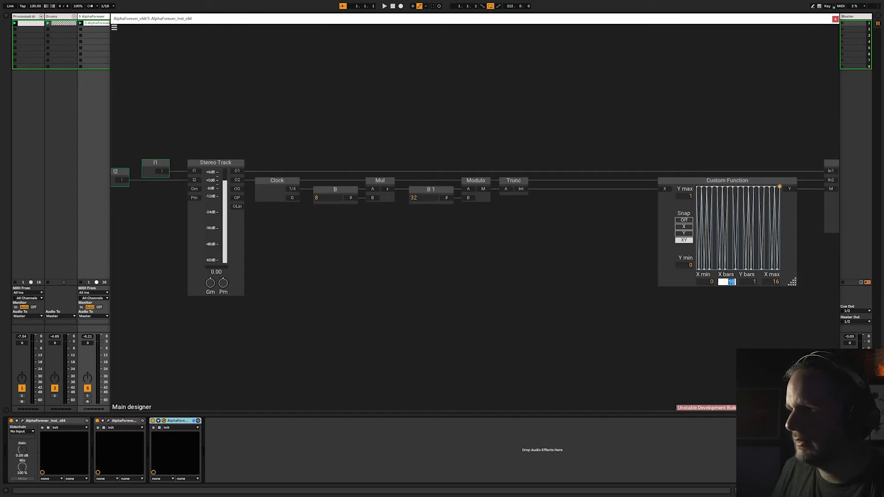
Set the Custom Function's X max to 32.
double_click(768, 281)
text(32)
key(Return)
Move the whole chain from the inputs through Trunc close to the Custom Function.
drag(581, 228, 609, 227)
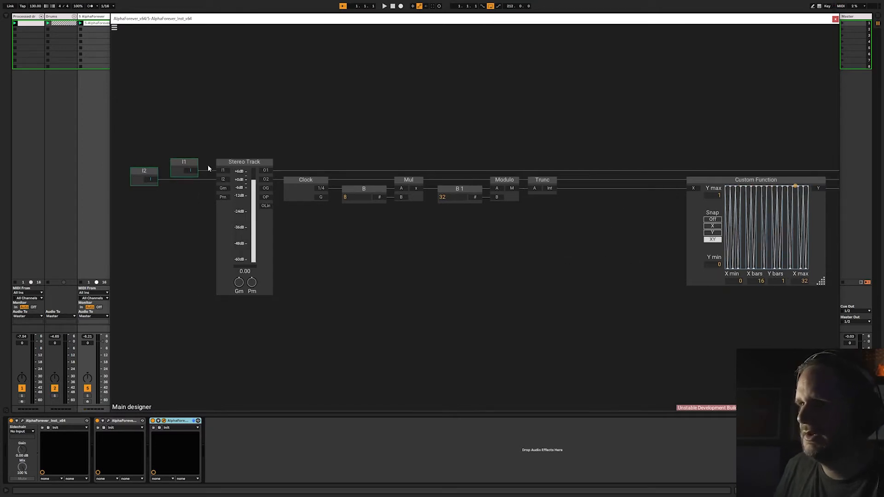
drag(128, 137, 600, 322)
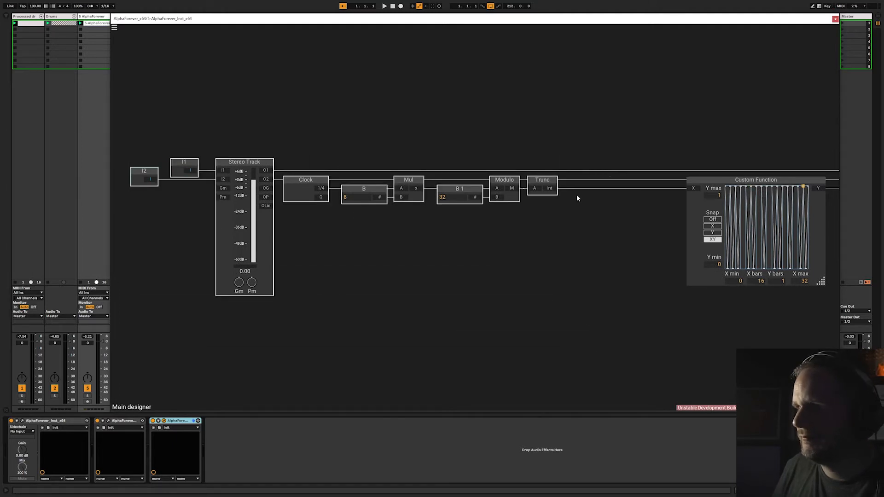
drag(542, 185, 654, 182)
Move everything from the inputs through the Custom Function away from Gain Lin as one group to make room.
drag(654, 143, 493, 137)
scroll(493, 137, down, 4)
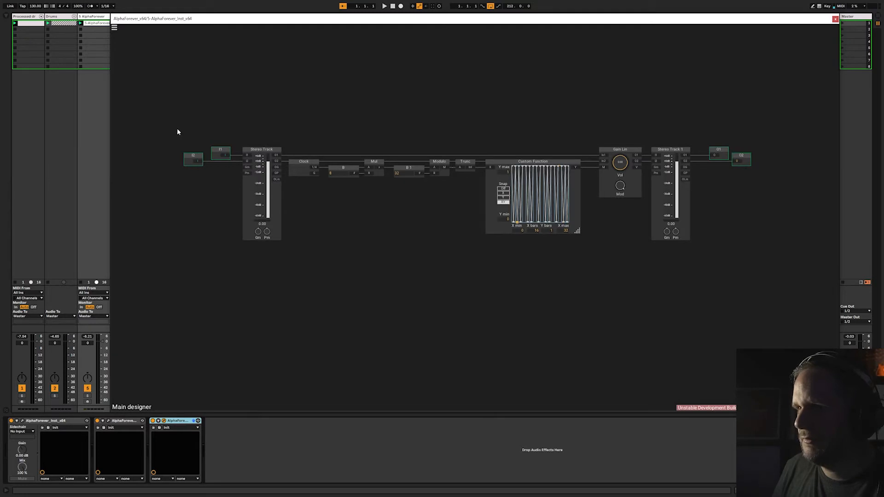
drag(178, 132, 571, 284)
drag(571, 162, 457, 169)
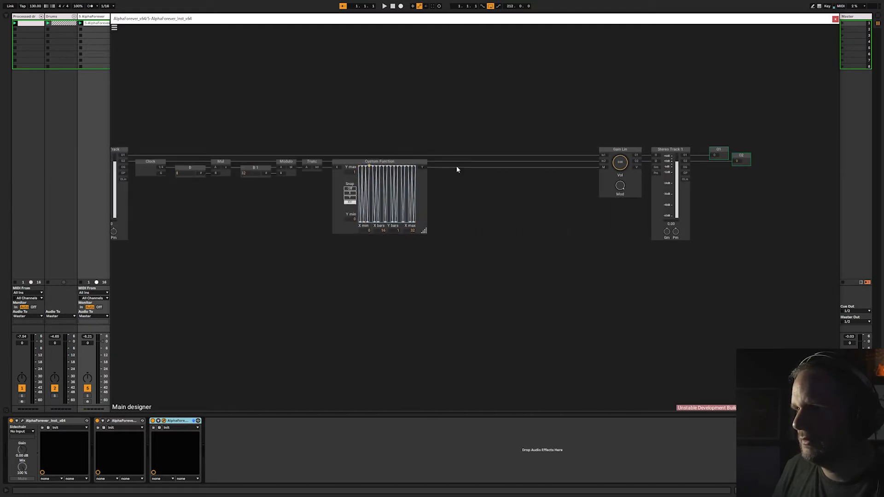
Insert an LED module on the Custom Function's Y output, placed right beside the Custom Function.
scroll(457, 169, up, 3)
right_click(412, 168)
text(led)
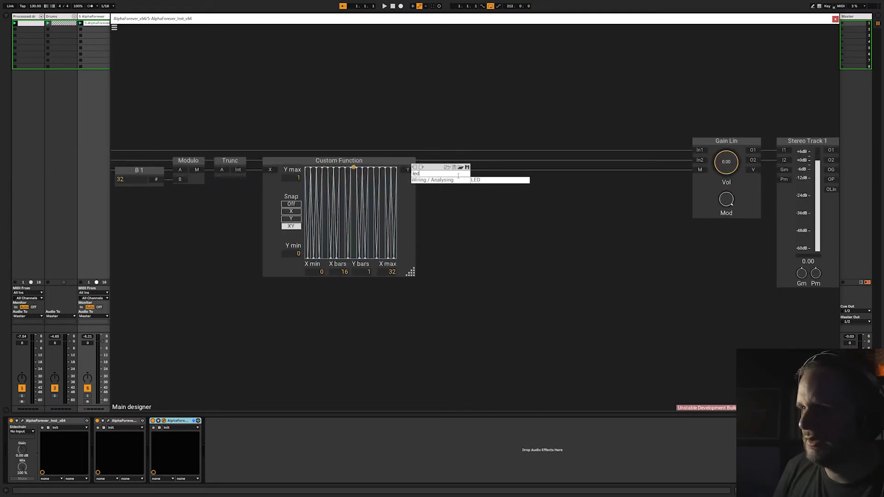
click(478, 180)
drag(468, 164, 434, 163)
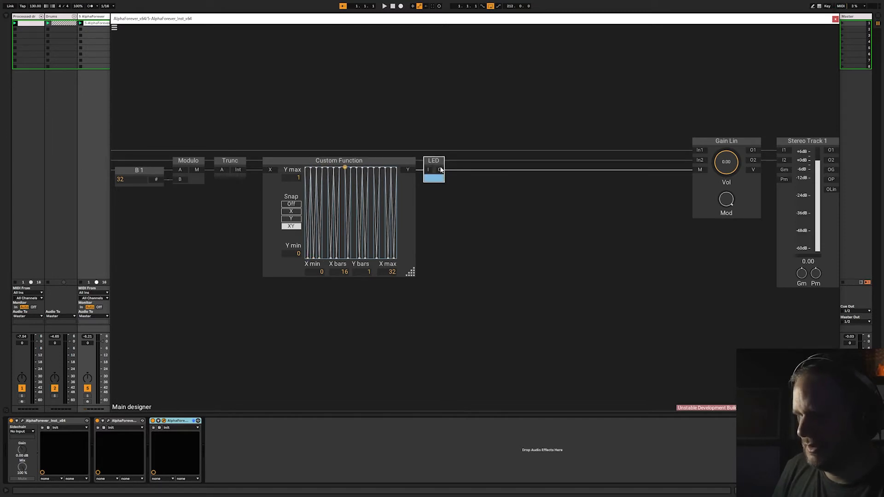
Insert an Env. follower Modulated module between the LED and Gain Lin's M input, and raise its Release time.
right_click(442, 166)
text(env)
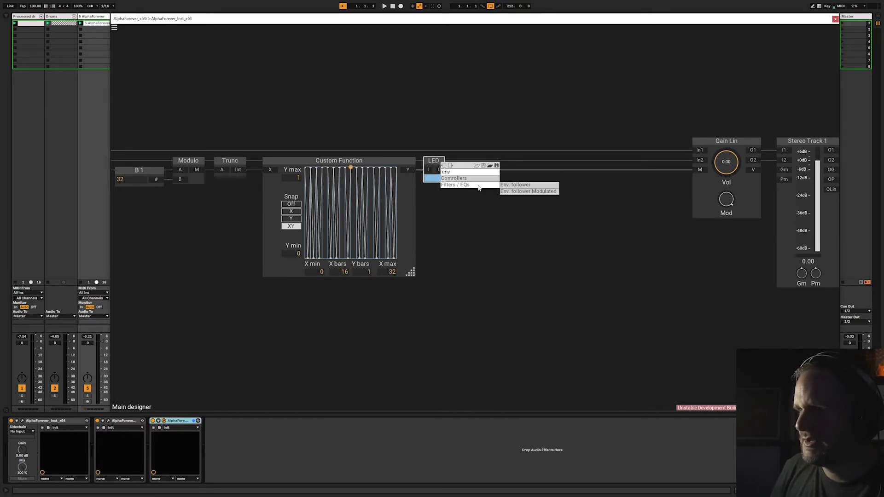
click(525, 189)
drag(519, 160, 487, 159)
drag(517, 187, 518, 177)
Shift the inputs, first Stereo Track and Clock away from Mul as one group to make room after Clock.
drag(463, 133, 741, 148)
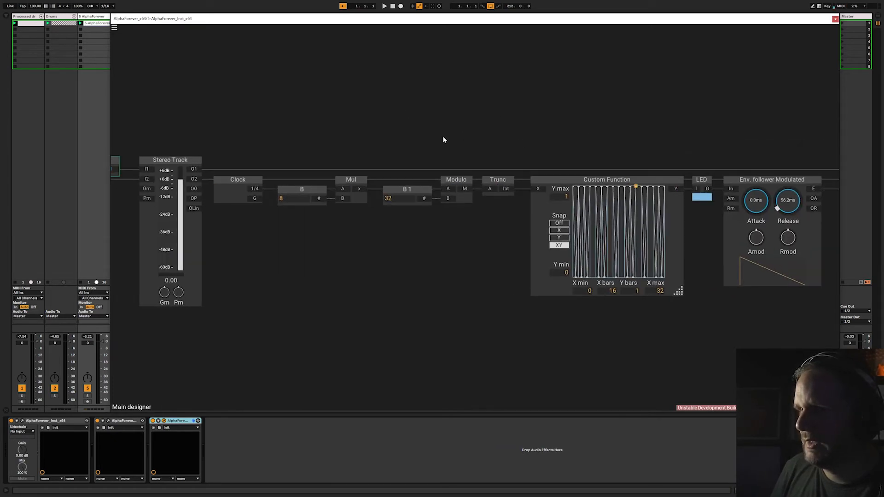
scroll(443, 137, down, 2)
drag(384, 141, 554, 151)
drag(268, 148, 497, 306)
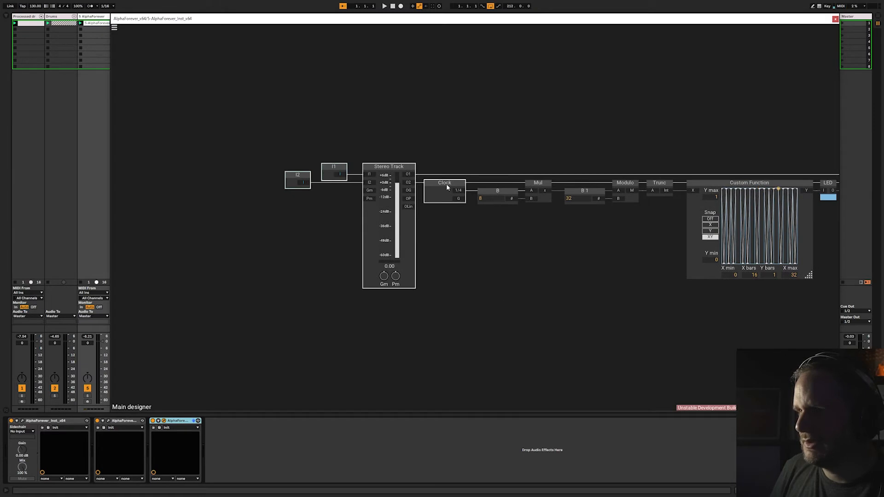
drag(447, 184, 382, 183)
Add a Variable module with Clock's 1/4 output on New, Clock's G output on Trg, and Val wired to Mul's A input.
scroll(424, 216, up, 3)
right_click(430, 189)
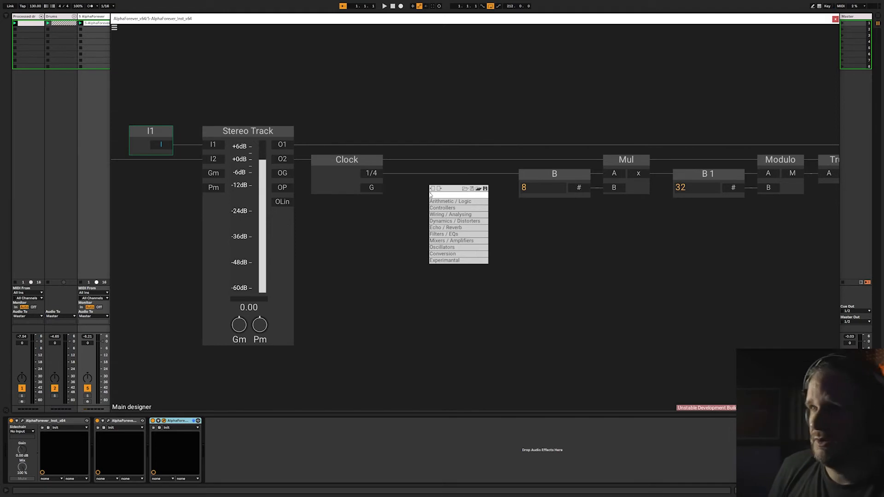
click(400, 113)
double_click(412, 186)
text(var)
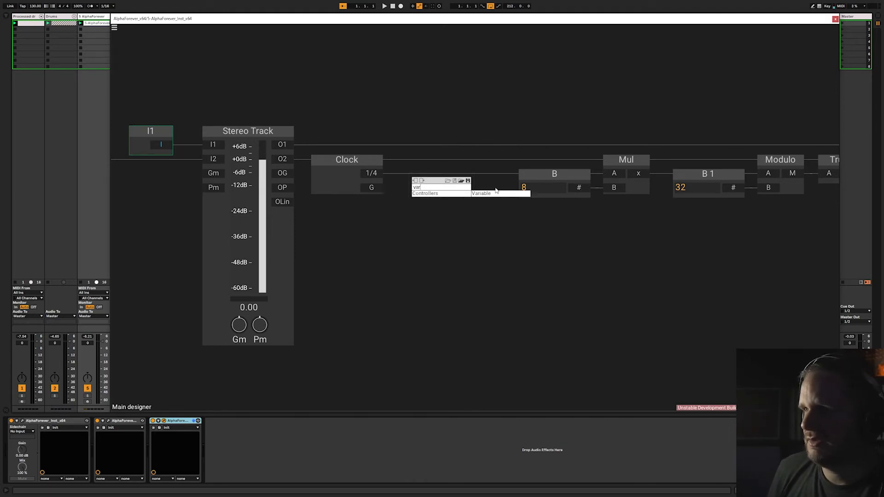
click(496, 191)
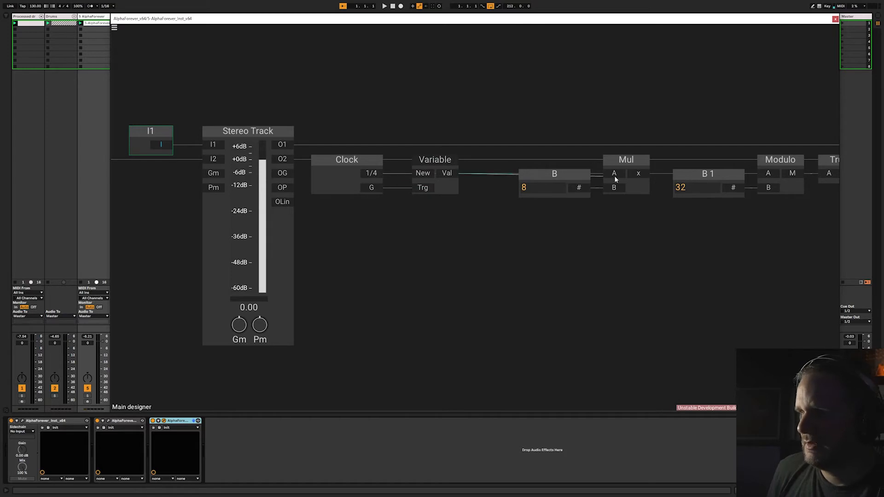
Move Clock and Variable closer to Mul and its constant.
scroll(420, 115, down, 3)
click(386, 148)
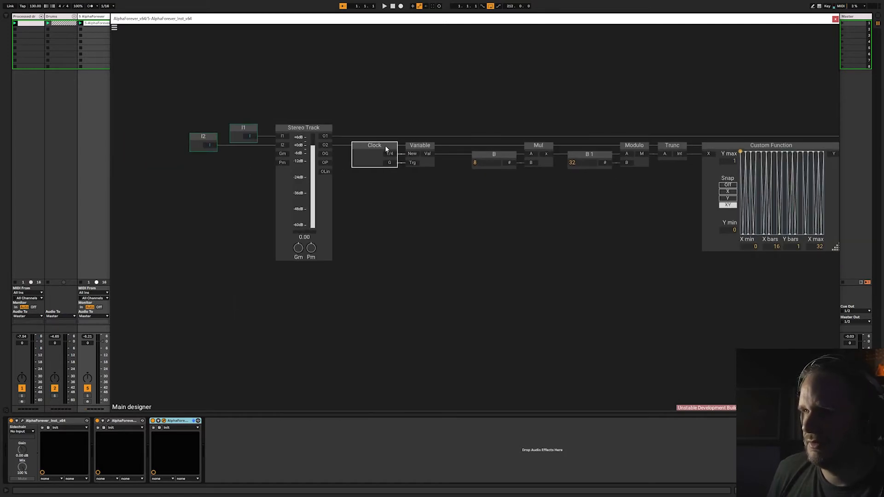
drag(428, 146, 384, 139)
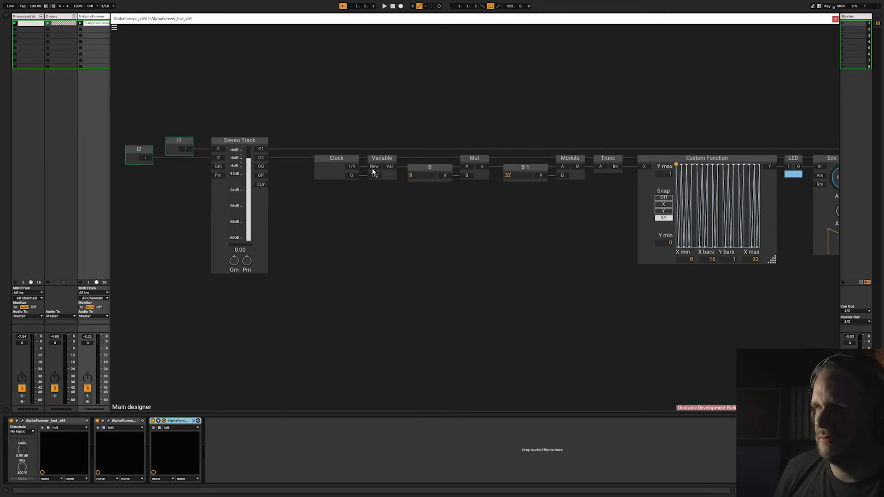
Start playback and lower the envelope follower's Release to about 42 ms.
scroll(410, 246, down, 5)
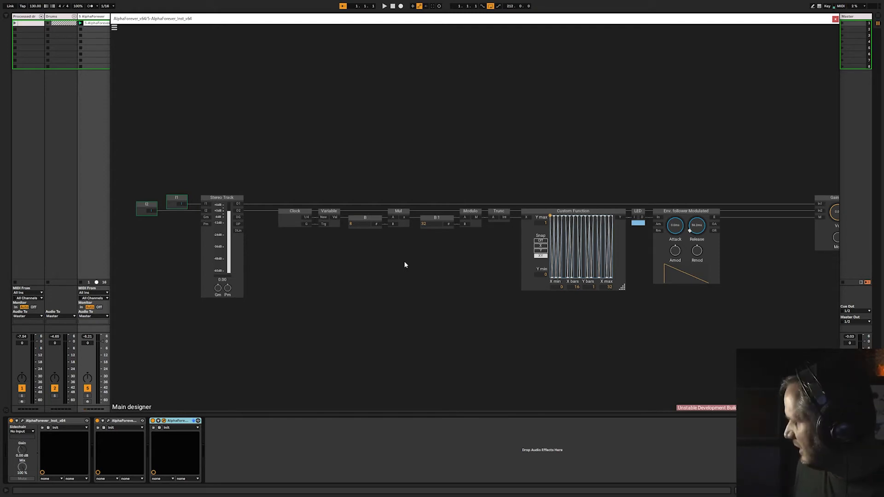
key(space)
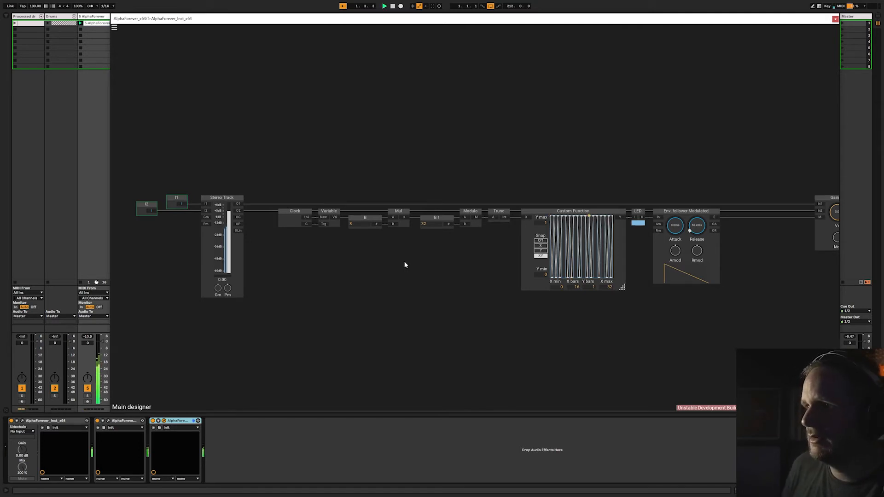
drag(700, 224, 697, 225)
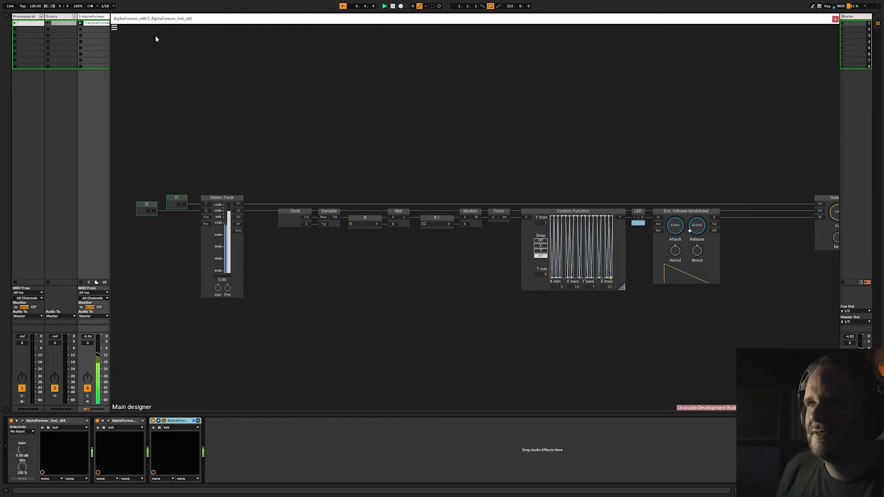
Set the global launch quantization to 1 Bar and stop playback after listening to the clips.
click(107, 6)
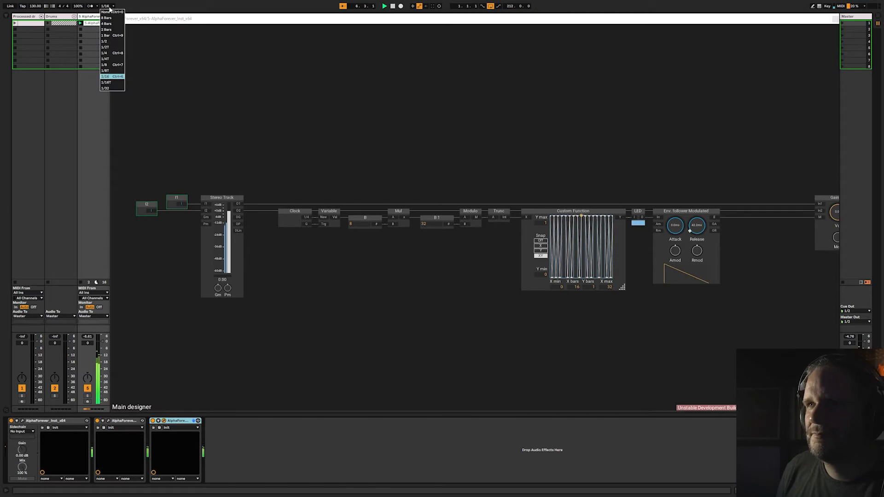
click(109, 35)
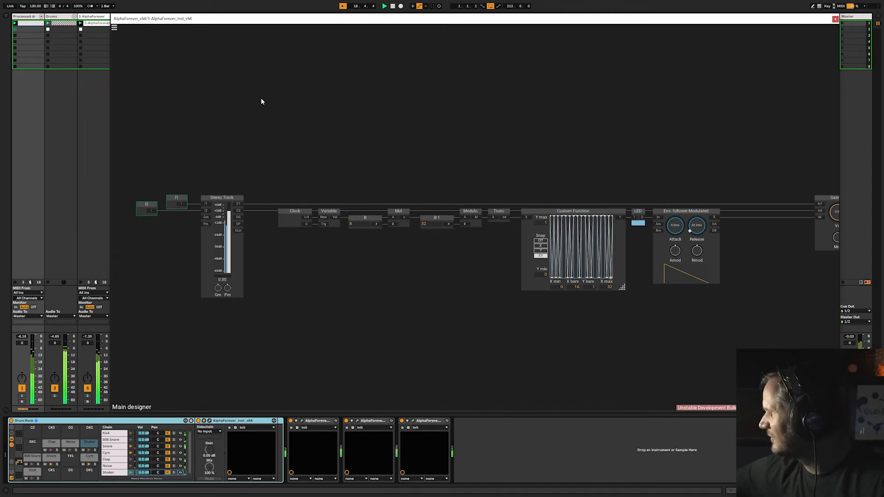
key(space)
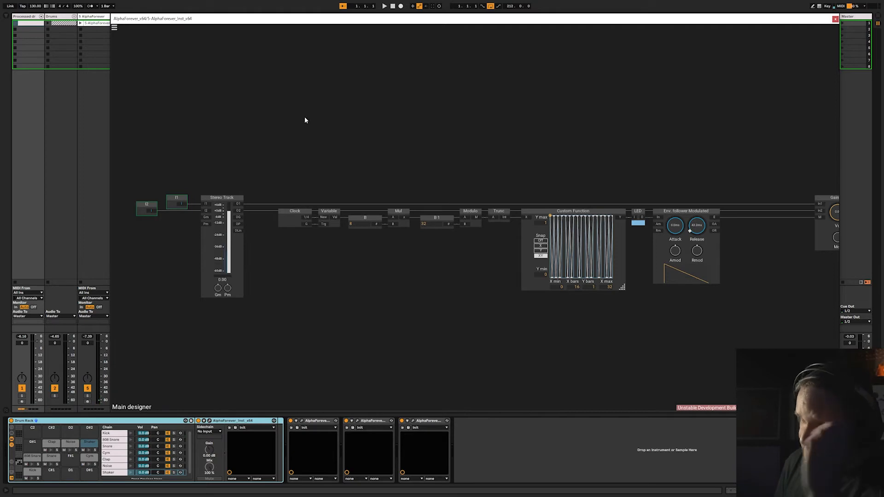
scroll(263, 151, down, 3)
drag(183, 159, 592, 289)
scroll(546, 217, up, 5)
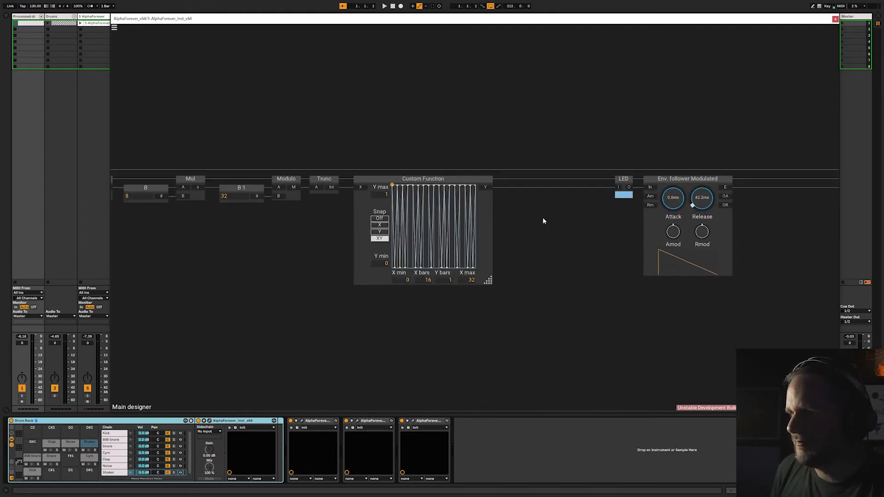
drag(525, 217, 496, 230)
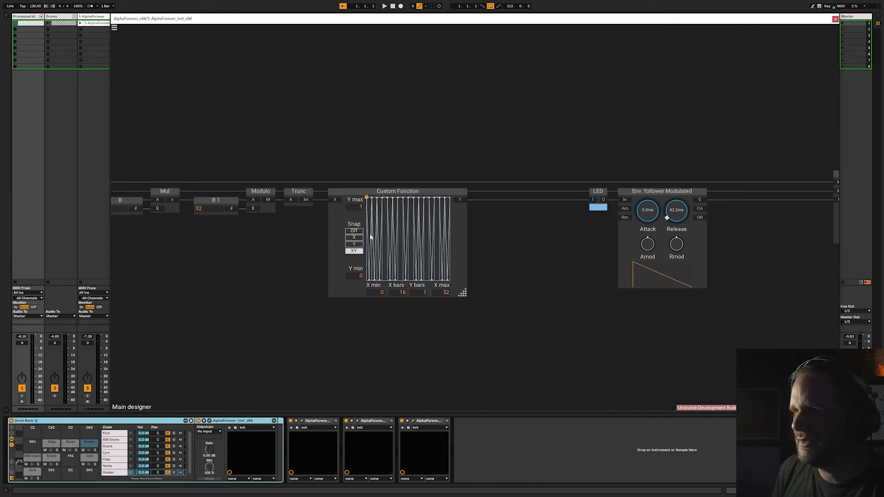
scroll(509, 136, down, 4)
drag(134, 135, 554, 301)
scroll(564, 137, up, 5)
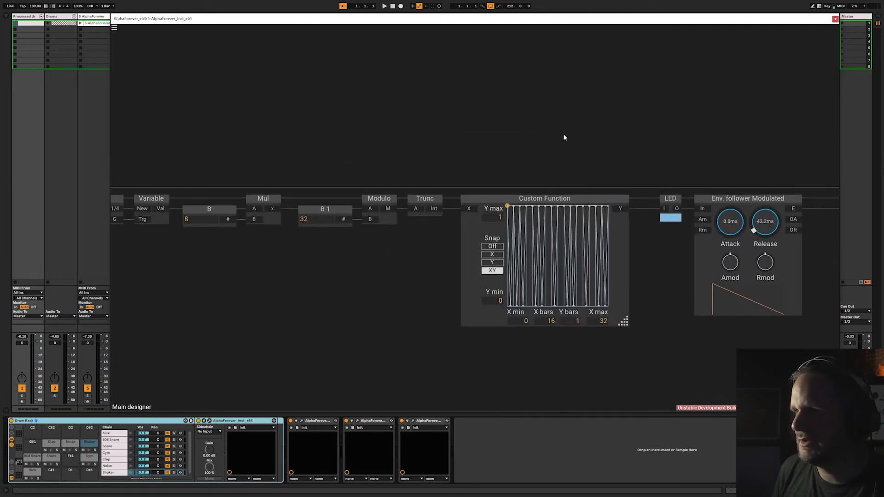
Set the Custom Function's Y min to 0.25 and play the set to hear the softer gating.
double_click(488, 302)
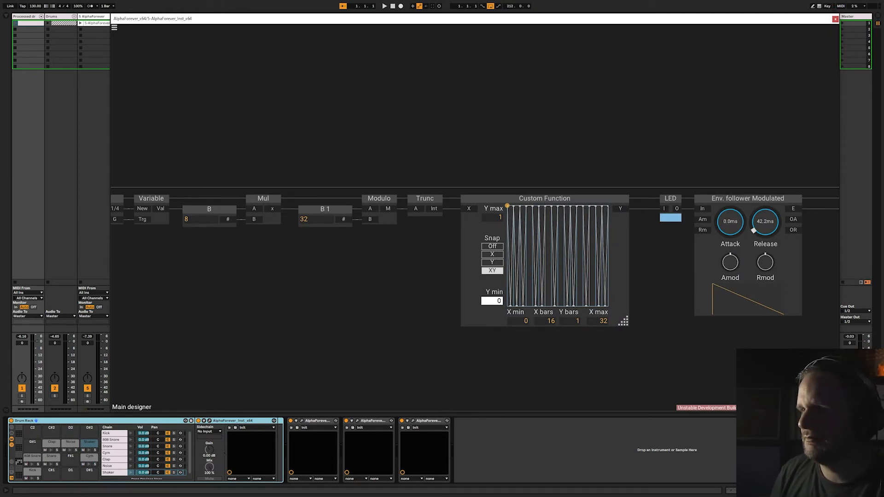
text(0.25)
key(Return)
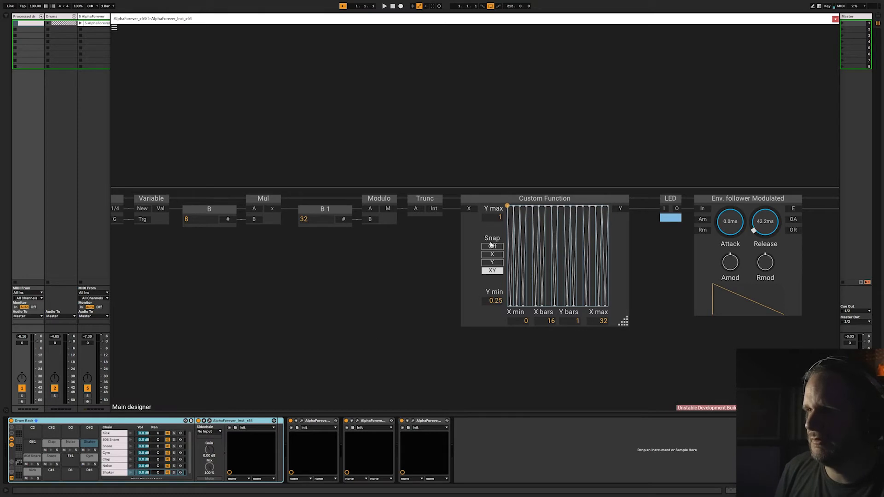
key(space)
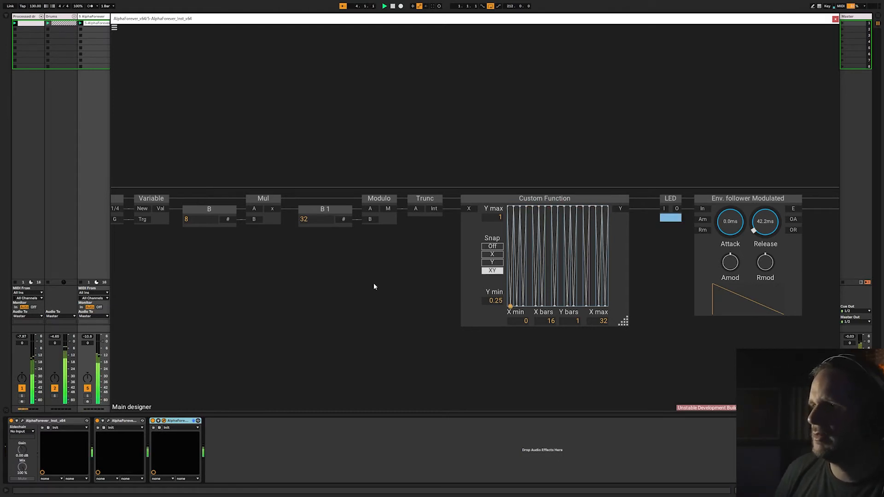
Raise the envelope follower's Attack to about 36 ms and Release to about 90 ms, and move the source chain closer to Gain Lin.
drag(729, 221, 761, 220)
scroll(583, 141, down, 6)
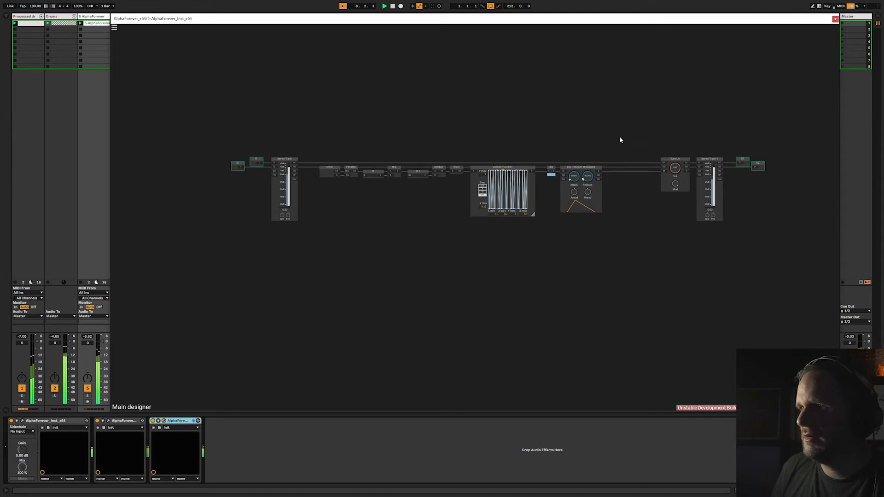
drag(619, 138, 259, 266)
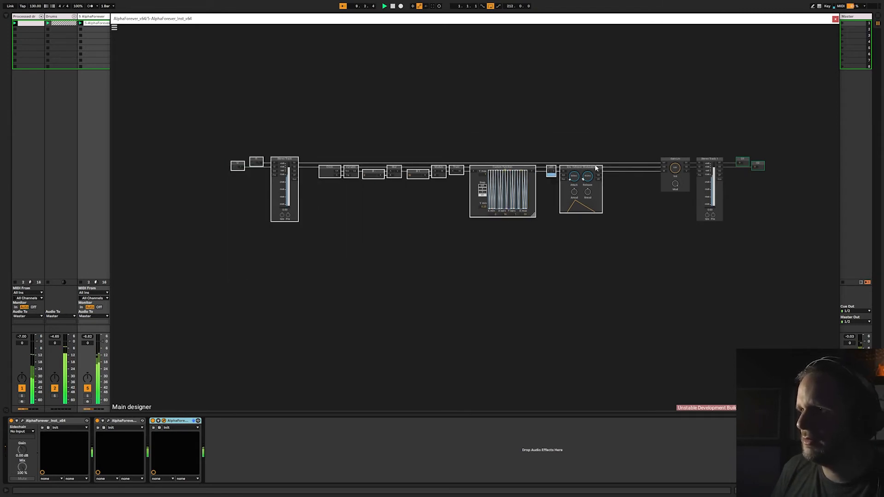
drag(596, 168, 625, 135)
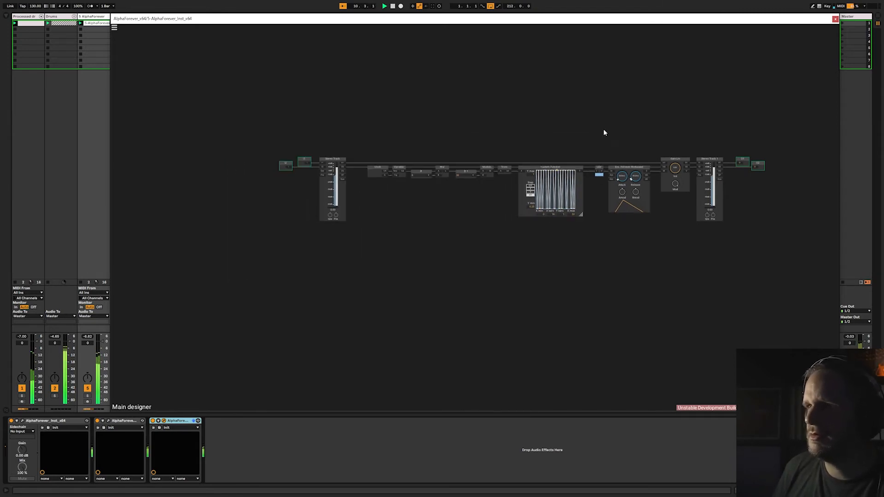
Stop playback and add an Array 64 Mono module just below the Custom Function.
scroll(604, 133, up, 3)
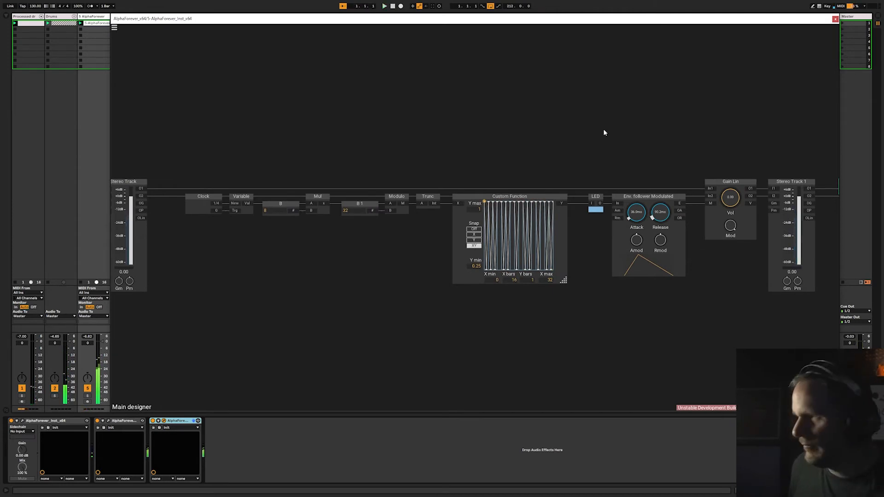
scroll(481, 307, up, 2)
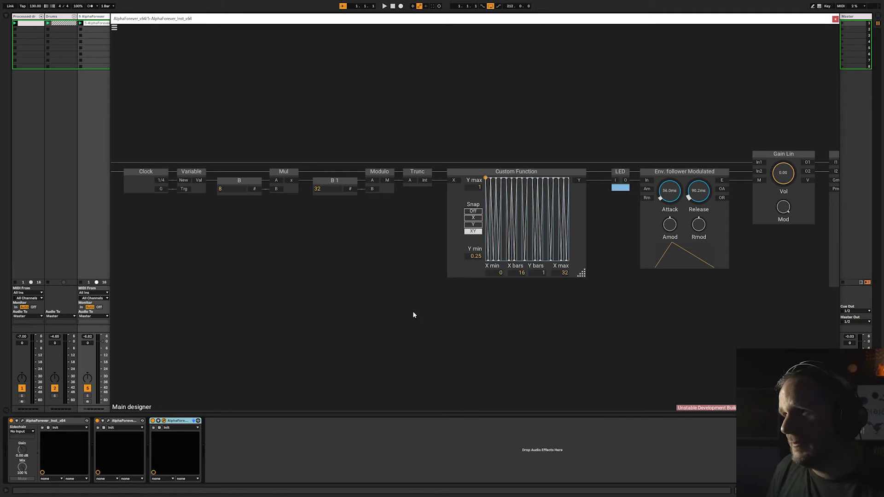
scroll(494, 313, up, 3)
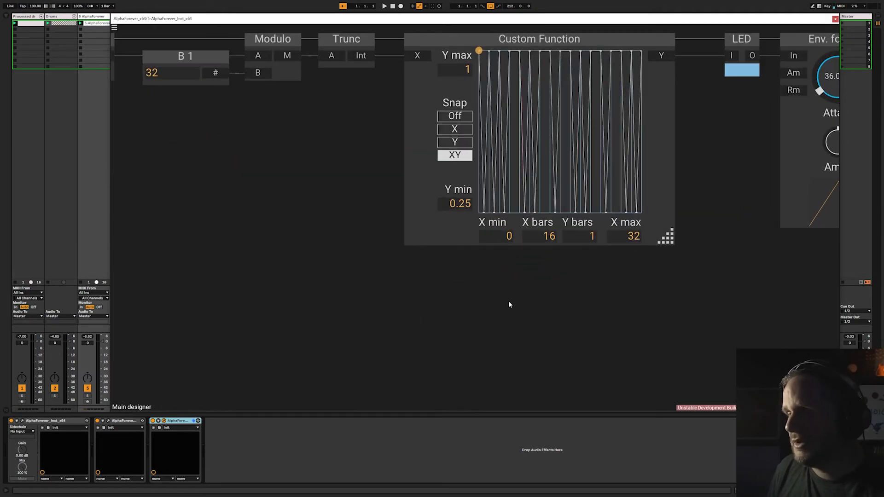
scroll(509, 301, down, 5)
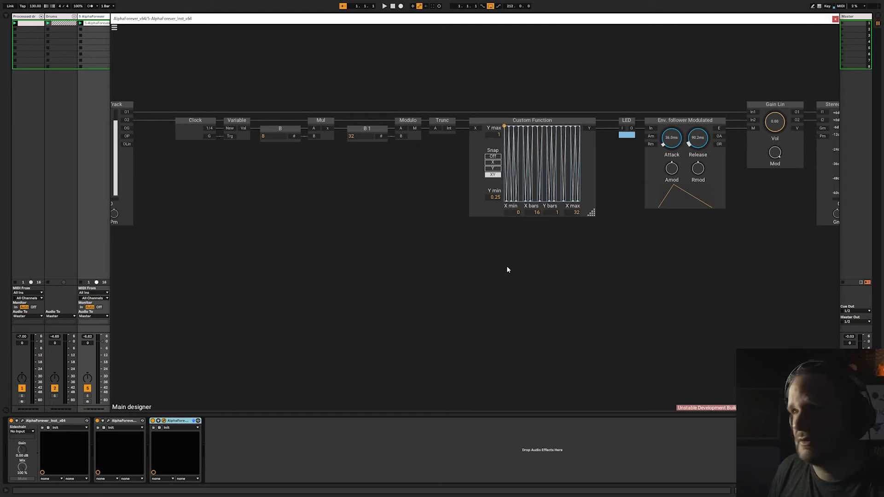
double_click(499, 247)
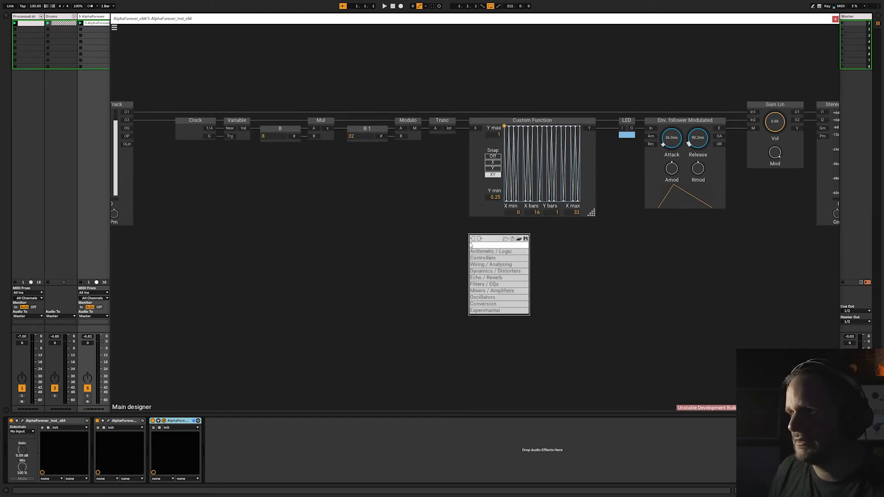
text(array)
click(552, 253)
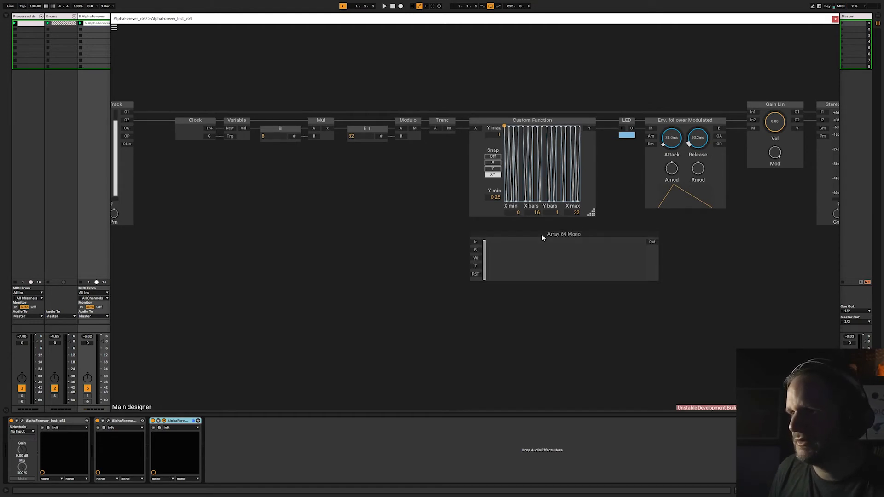
drag(542, 238, 481, 227)
drag(444, 172, 458, 171)
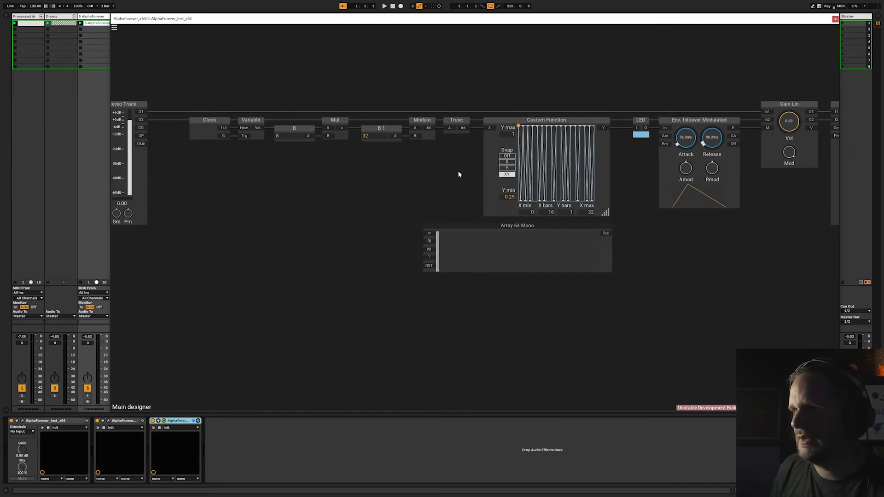
Connect Trunc's Int output to the array's RI input and the array's Out to the LED input, and start playback.
drag(424, 238, 425, 239)
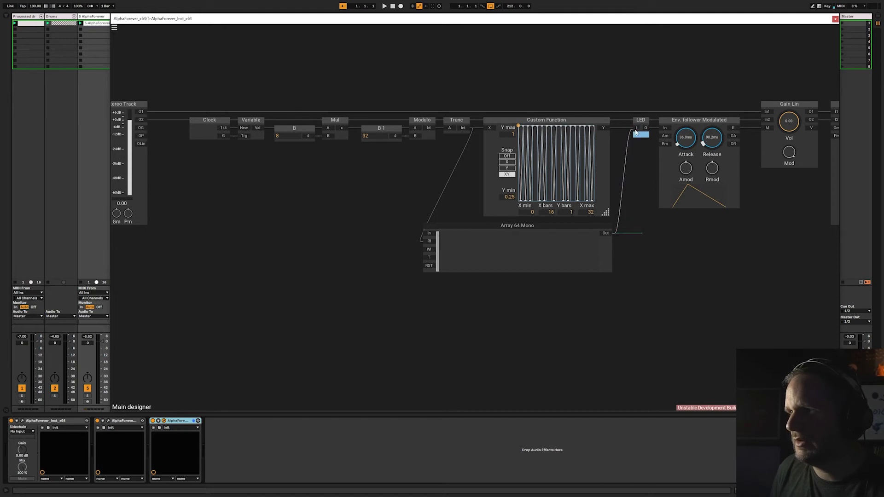
drag(637, 131, 638, 131)
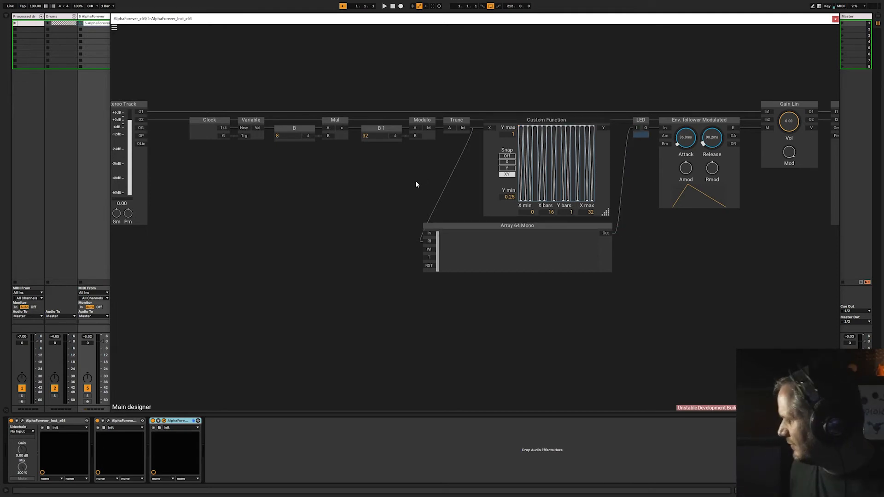
key(space)
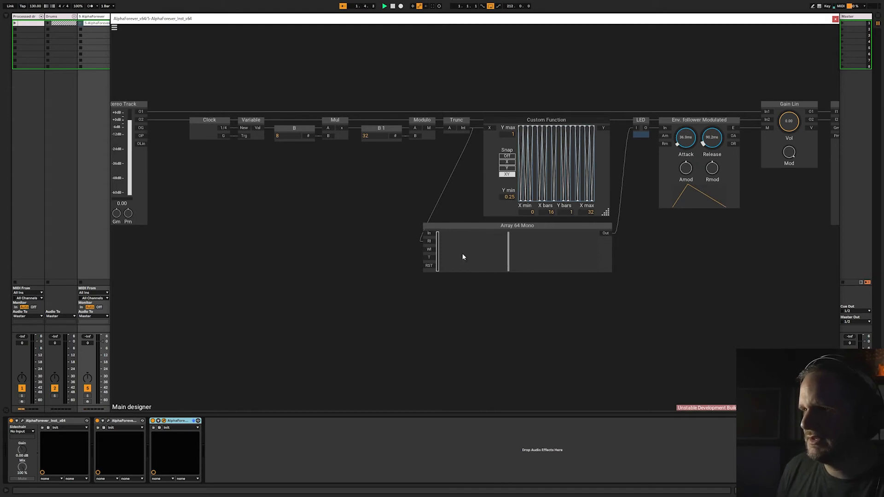
Create a stepped knob for the array's WI input with a maximum of 32, and move it away from the array.
scroll(330, 249, up, 2)
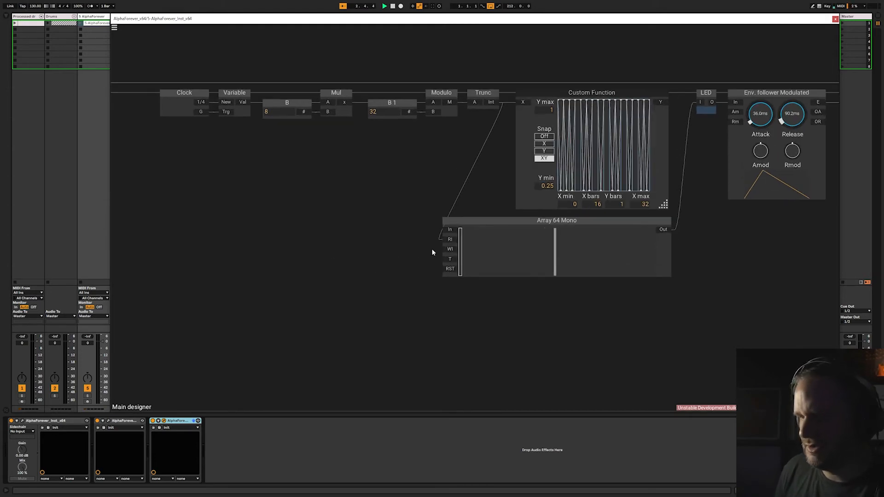
double_click(450, 249)
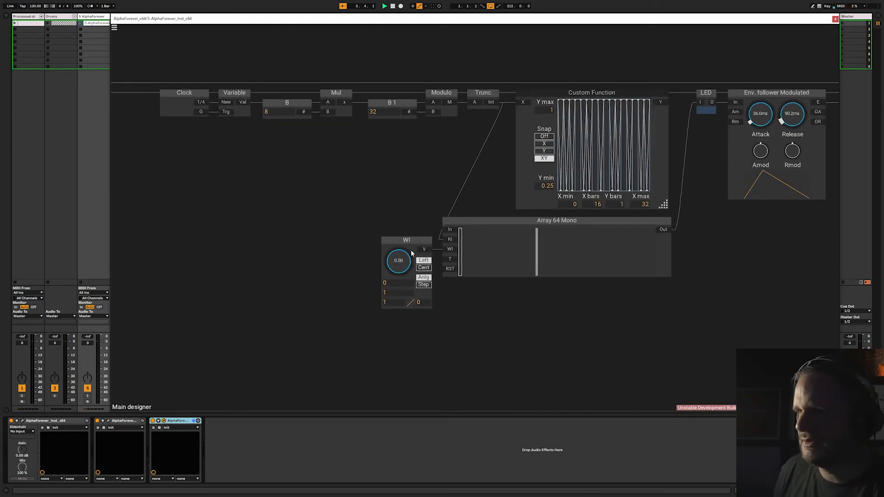
double_click(388, 292)
text(32)
key(Return)
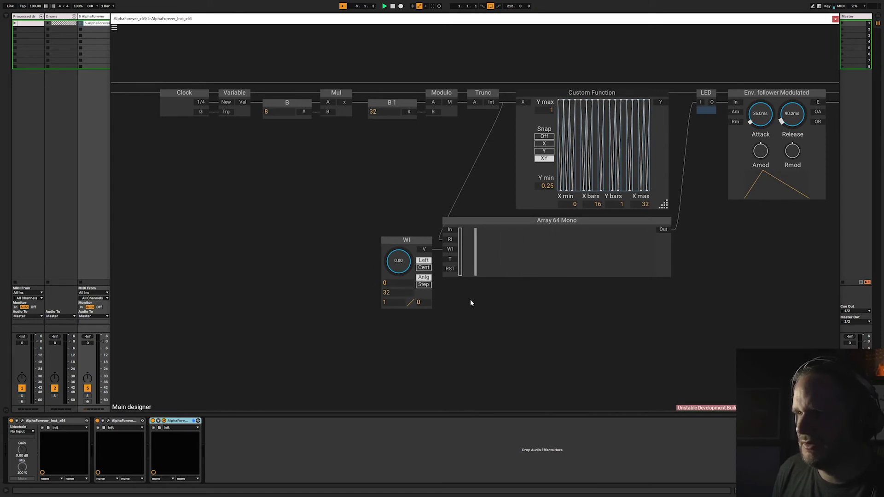
click(424, 284)
mouse_move(402, 263)
mouse_down()
mouse_move(410, 192)
mouse_move(398, 278)
mouse_move(414, 209)
mouse_up()
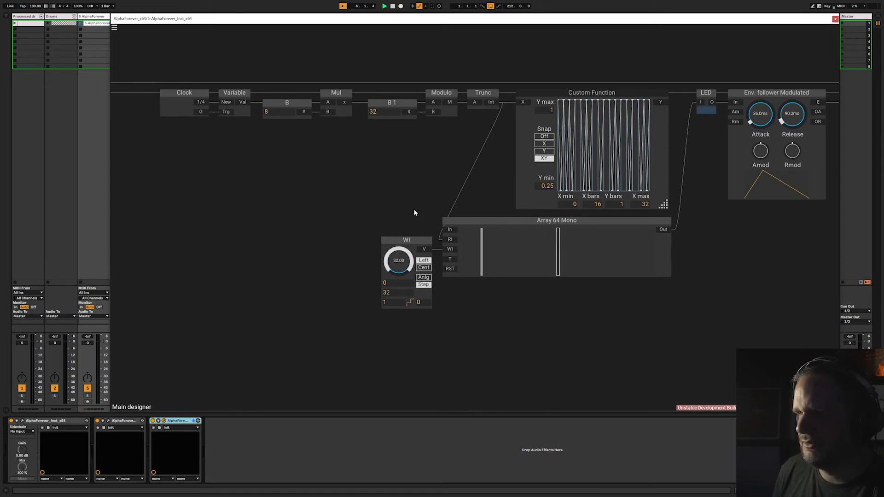
drag(412, 239, 319, 240)
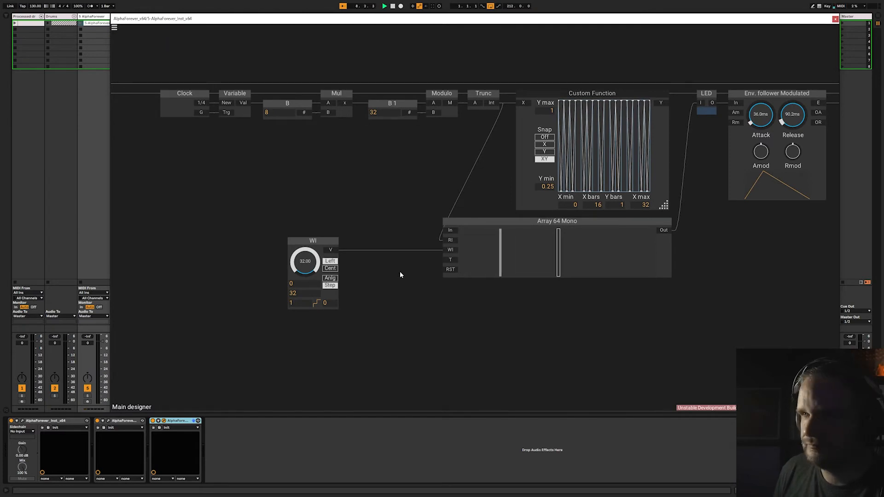
scroll(402, 275, down, 3)
scroll(416, 288, up, 3)
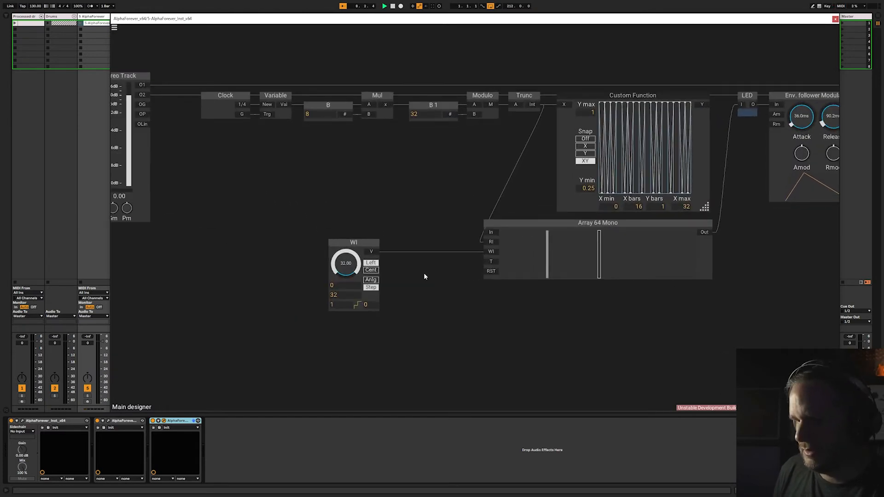
double_click(490, 235)
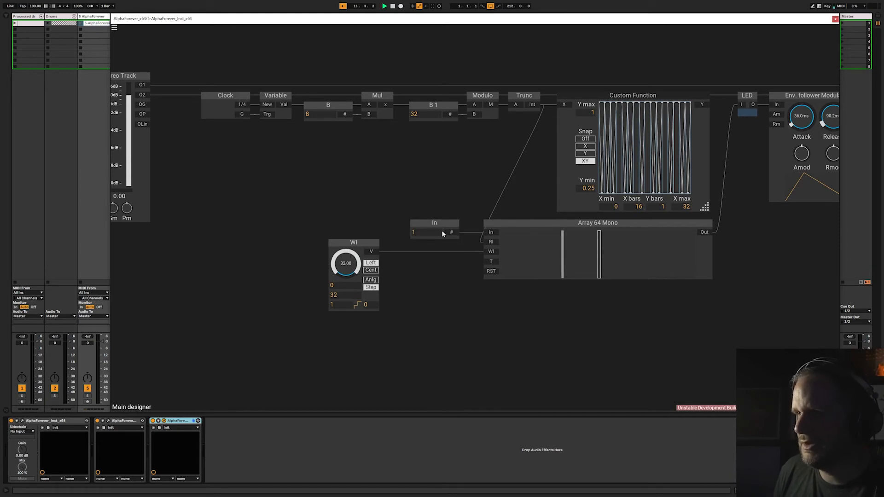
click(436, 224)
key(Delete)
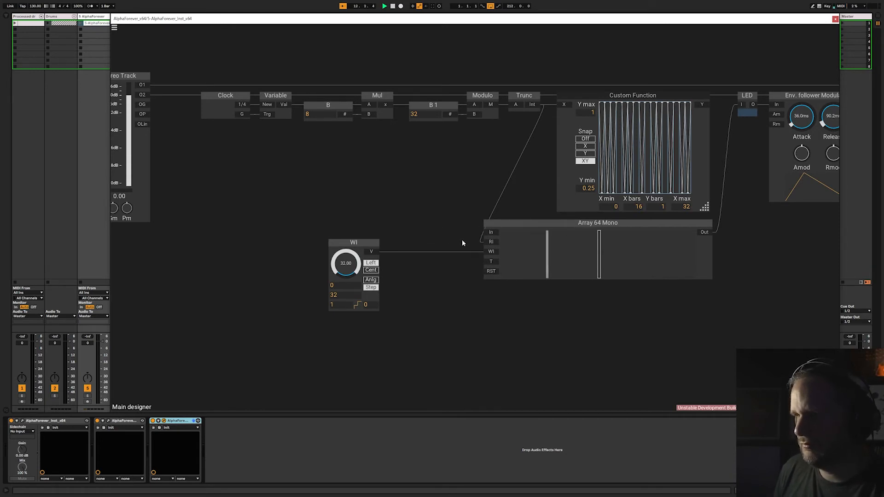
Add a knob to the array's In input and a Change module wired from that knob to the array's T input.
double_click(490, 234)
drag(451, 225, 283, 224)
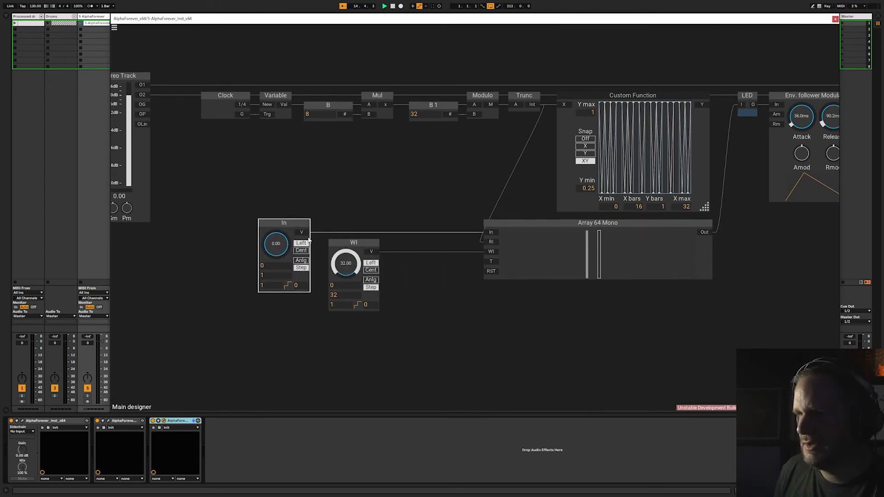
right_click(421, 249)
text(change)
key(Return)
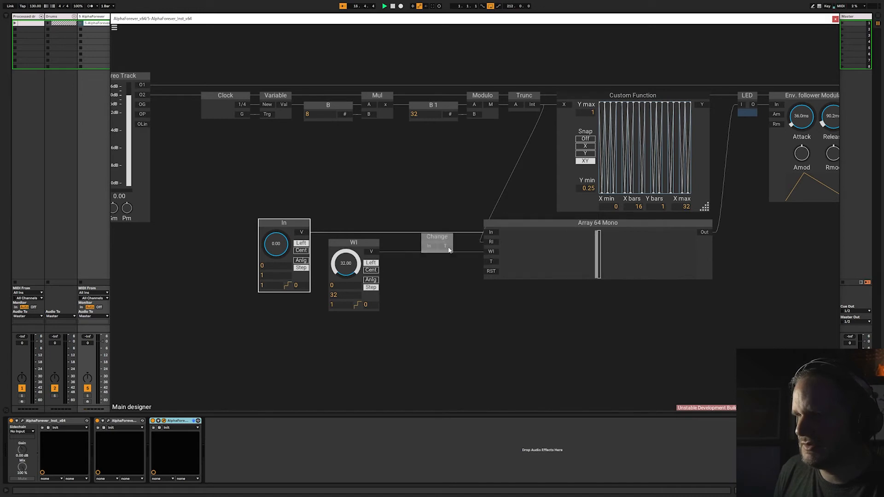
drag(302, 232, 449, 252)
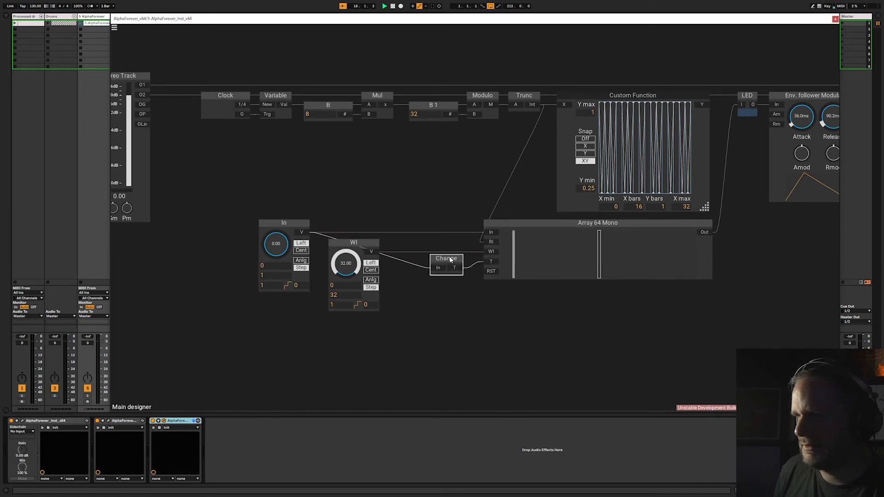
Place the In knob beside Change with the WI knob next to it, and turn WI down to 0.
drag(299, 223, 406, 223)
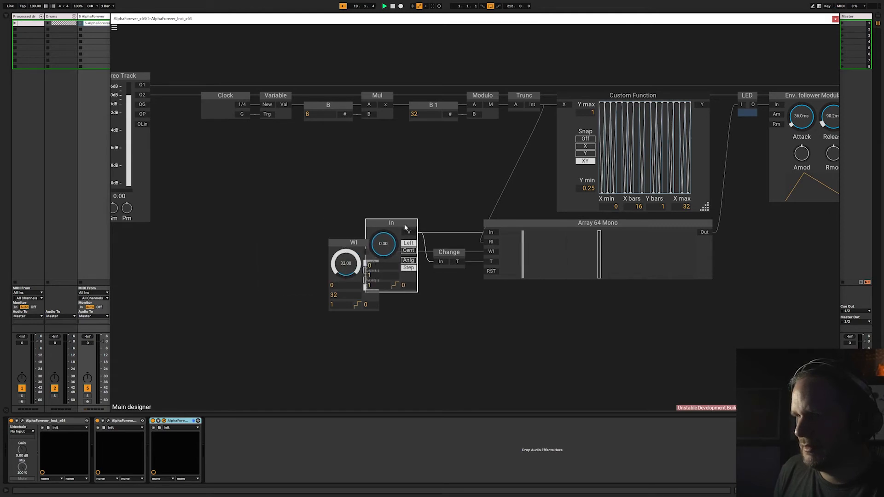
drag(356, 243, 325, 322)
click(323, 224)
Write the value 1 into array indexes 0, 2, 4, 5 and 6 using the WI and In knobs.
drag(383, 255, 401, 163)
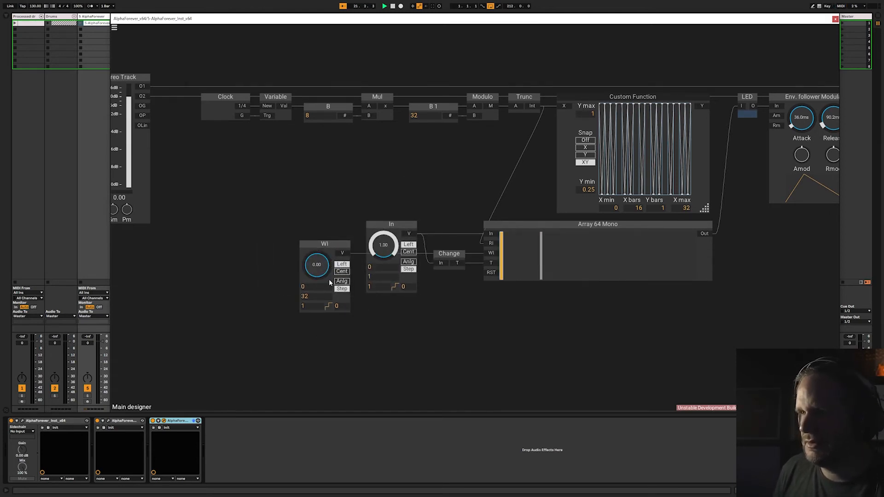
mouse_move(322, 273)
mouse_down()
mouse_move(323, 254)
mouse_move(318, 264)
mouse_up()
drag(379, 247, 409, 145)
drag(316, 271, 319, 255)
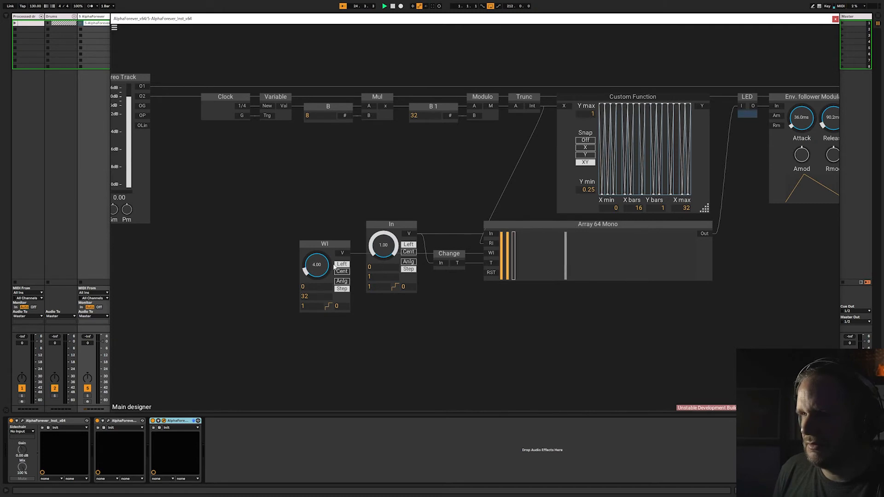
drag(381, 251, 390, 216)
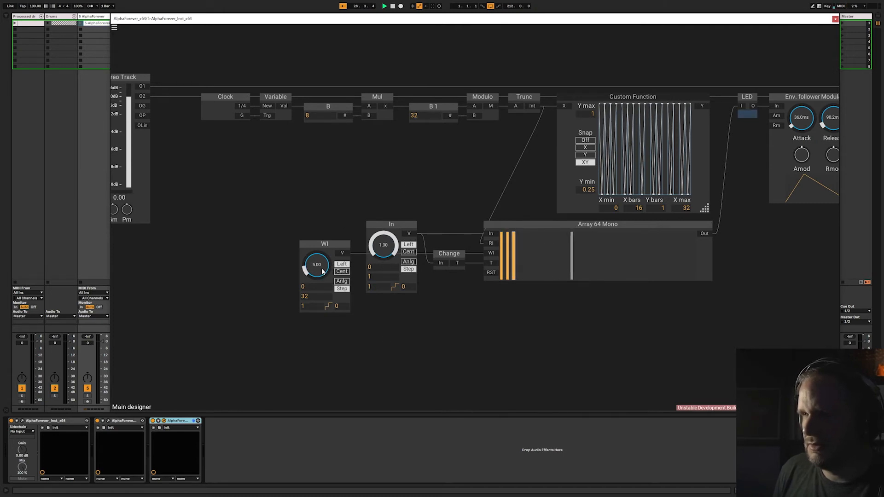
mouse_move(317, 271)
mouse_down()
mouse_move(318, 261)
mouse_move(321, 274)
mouse_up()
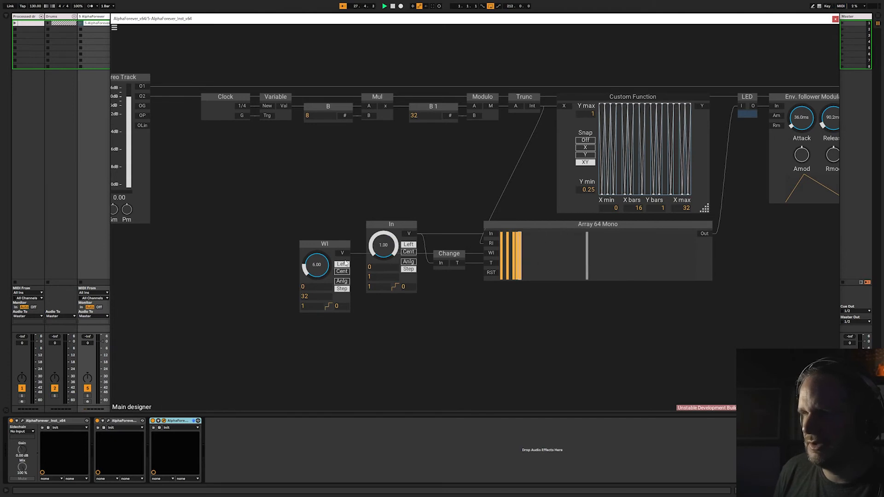
Write the value 1 into array indexes 8, 10, 12 and 13.
drag(316, 277, 316, 269)
mouse_move(387, 249)
mouse_down()
mouse_move(392, 296)
mouse_move(389, 254)
mouse_up()
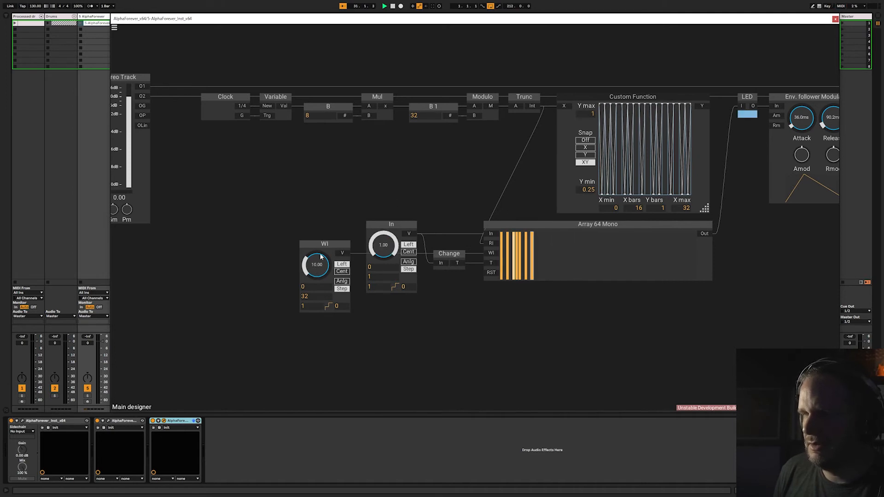
drag(322, 266, 322, 261)
mouse_move(385, 250)
mouse_down()
mouse_move(384, 334)
mouse_move(383, 251)
mouse_up()
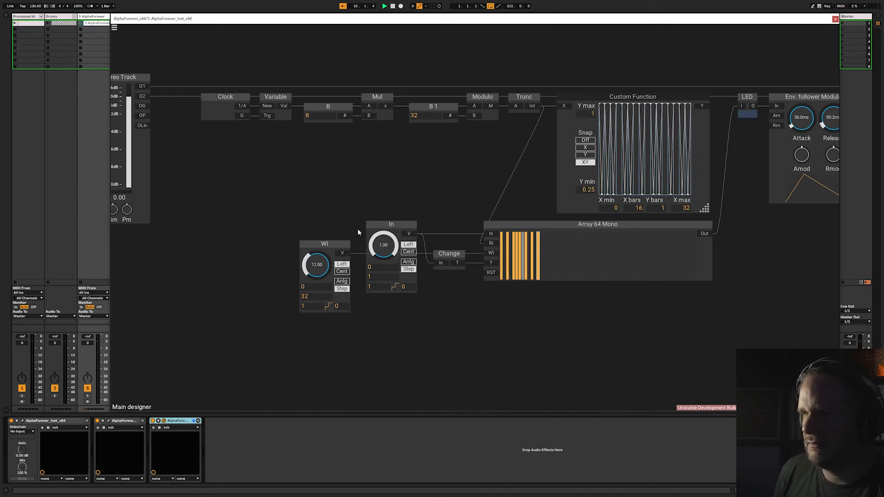
drag(326, 273, 326, 270)
drag(376, 246, 382, 304)
drag(382, 304, 395, 202)
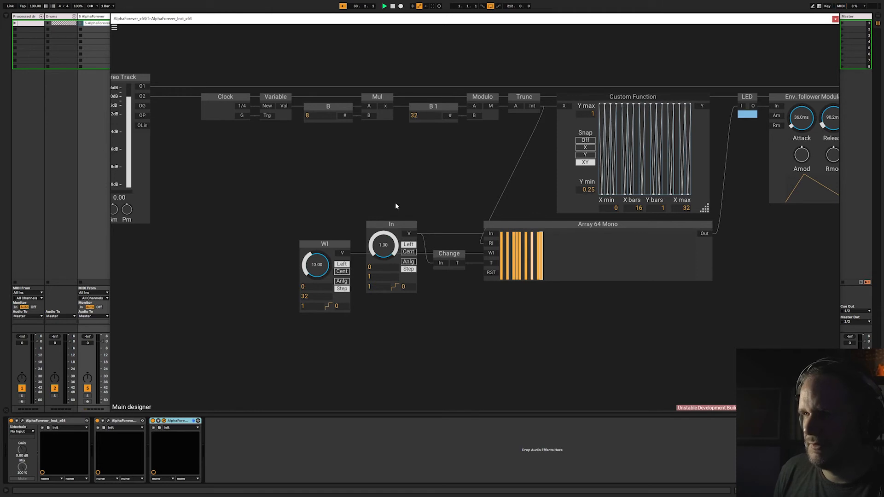
Write the value 1 into array indexes 14, 16 and 18.
drag(311, 274, 311, 270)
mouse_move(380, 250)
mouse_down()
mouse_move(379, 333)
mouse_move(382, 251)
mouse_up()
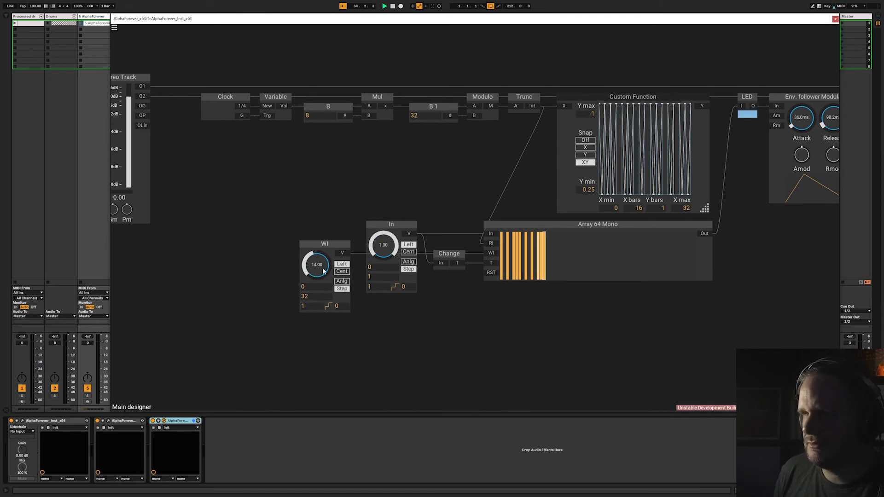
drag(322, 274, 322, 271)
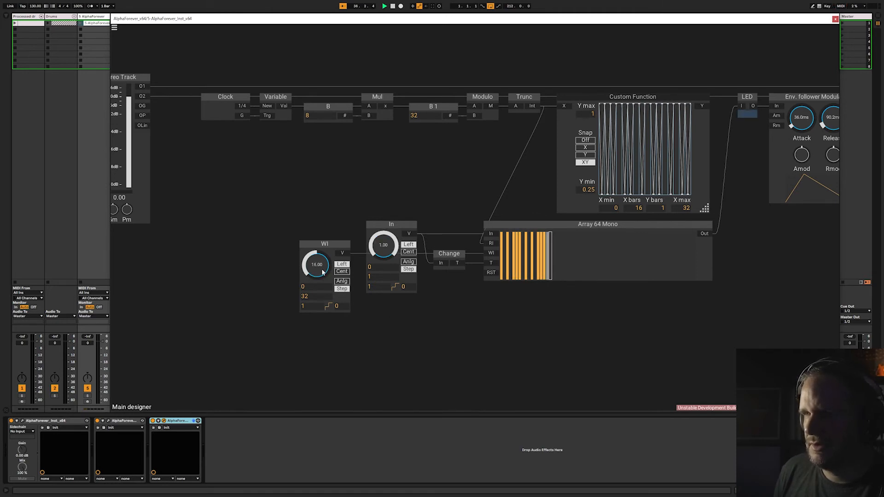
drag(367, 255, 379, 291)
drag(393, 284, 391, 216)
drag(333, 282, 300, 260)
drag(357, 254, 358, 253)
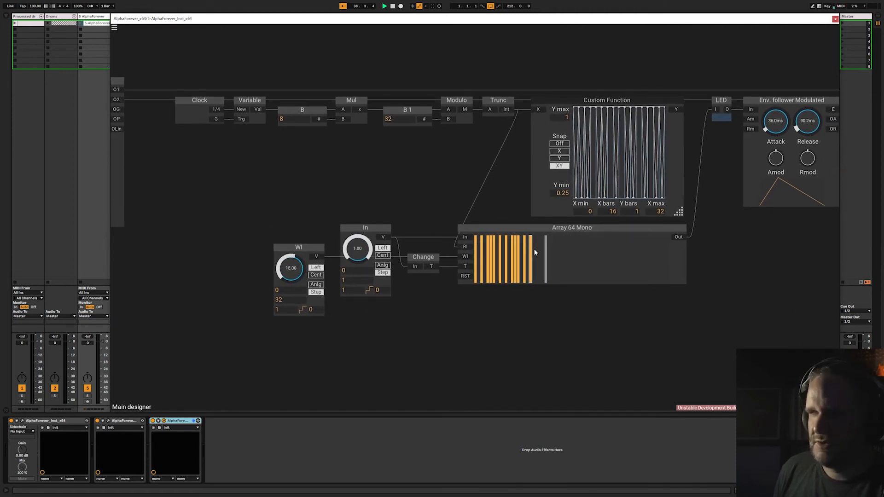
Write the value 1 into array indexes 20, 21 and 22 using the WI and In knobs.
drag(292, 260, 298, 263)
drag(359, 254, 377, 206)
drag(287, 269, 289, 264)
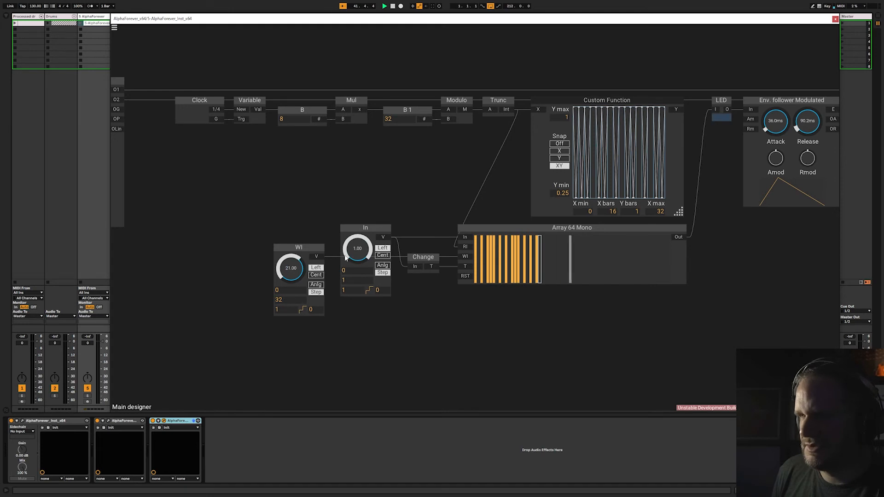
mouse_move(357, 248)
mouse_down()
mouse_move(367, 338)
mouse_move(349, 236)
mouse_up()
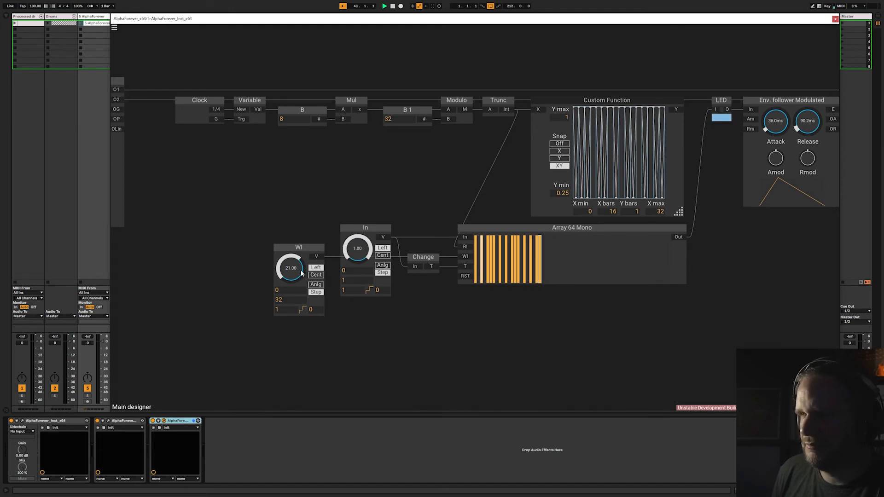
drag(302, 270, 302, 266)
drag(359, 251, 362, 276)
drag(362, 276, 370, 215)
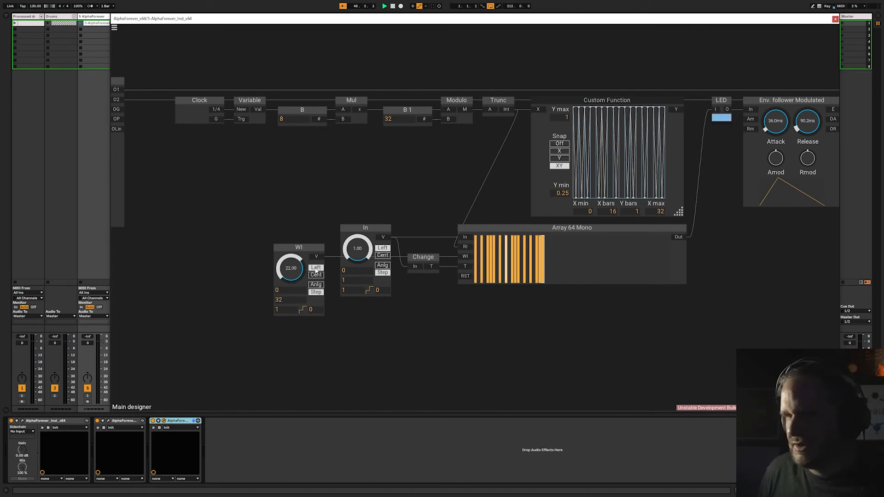
Write the value 1 into array indexes 24, 26 and 28.
drag(296, 270, 299, 265)
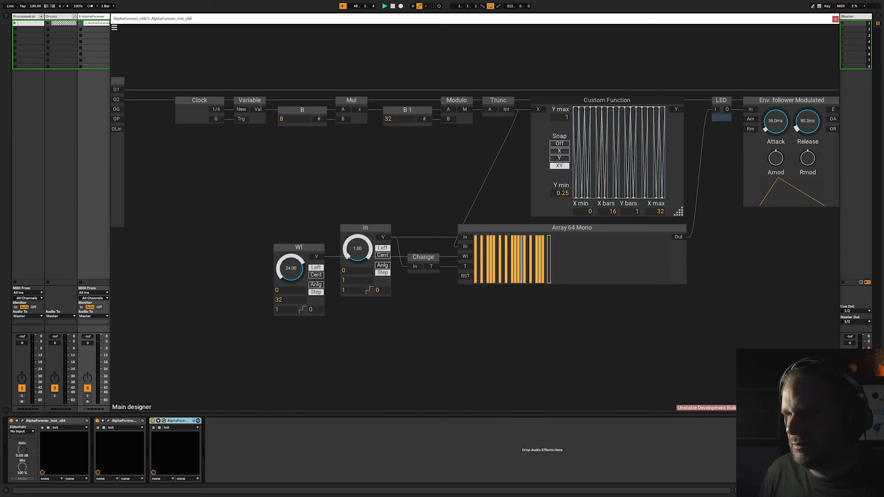
drag(361, 250, 372, 199)
drag(298, 276, 299, 270)
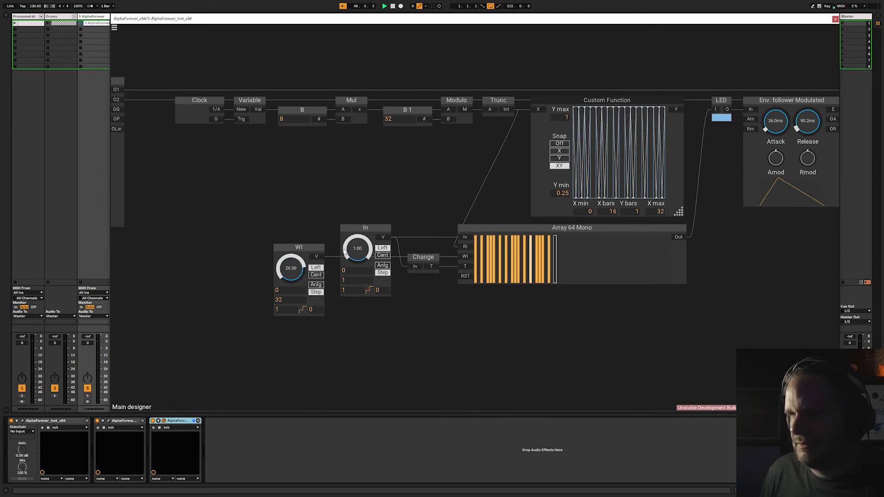
drag(363, 251, 365, 257)
drag(298, 279, 298, 272)
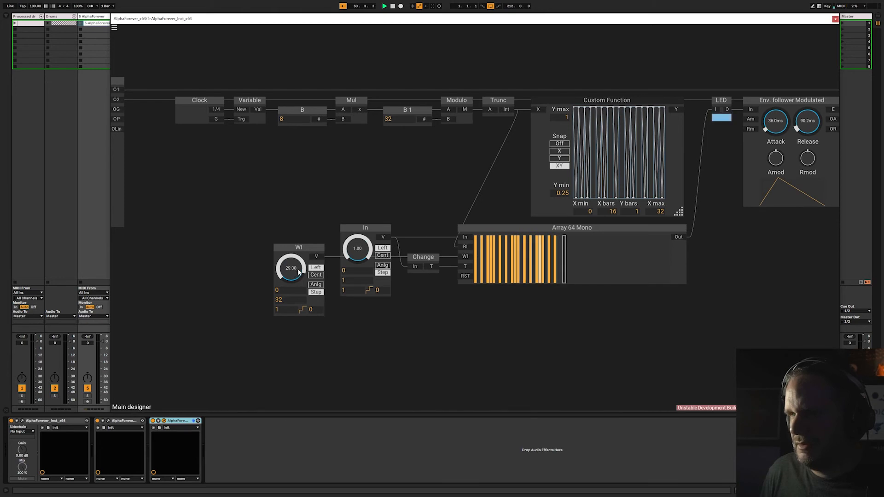
mouse_move(362, 251)
mouse_down()
mouse_move(367, 300)
mouse_move(365, 255)
mouse_up()
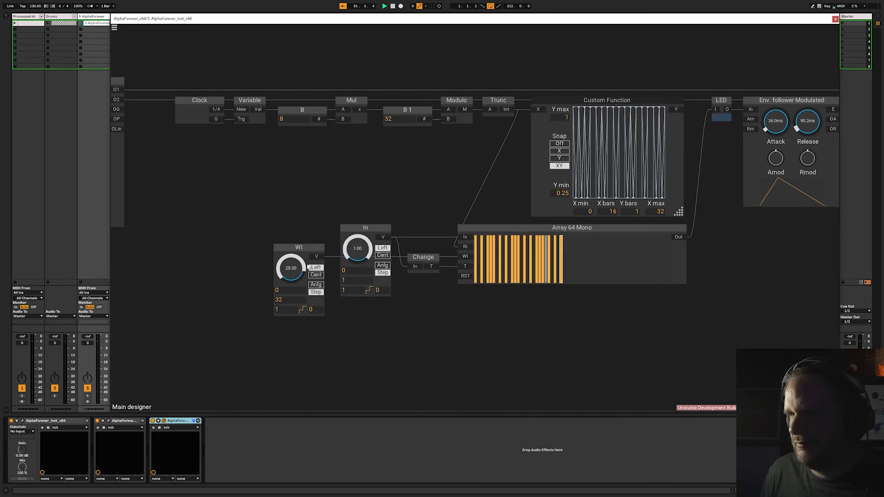
Write the value 1 into array indexes 30 and 31, and turn the WI knob back down to 0.
drag(302, 273, 318, 266)
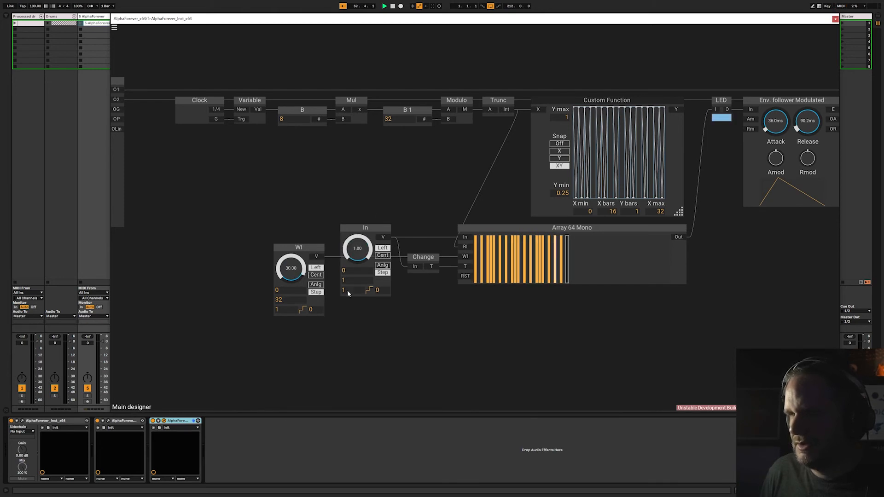
drag(349, 294, 353, 258)
drag(299, 271, 309, 265)
mouse_move(359, 251)
mouse_down()
mouse_move(352, 291)
mouse_move(355, 258)
mouse_up()
mouse_move(295, 273)
mouse_down()
mouse_move(300, 254)
mouse_move(271, 408)
mouse_up()
Add a Re-scaler GUI module beside the Array 64 Mono and connect the array's Out to its In.
scroll(701, 269, down, 2)
drag(713, 206, 593, 261)
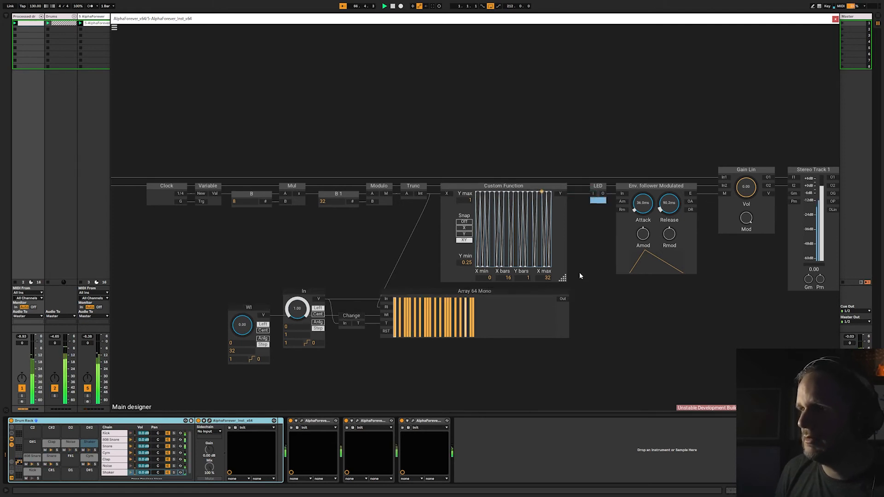
scroll(573, 296, down, 1)
scroll(574, 294, down, 1)
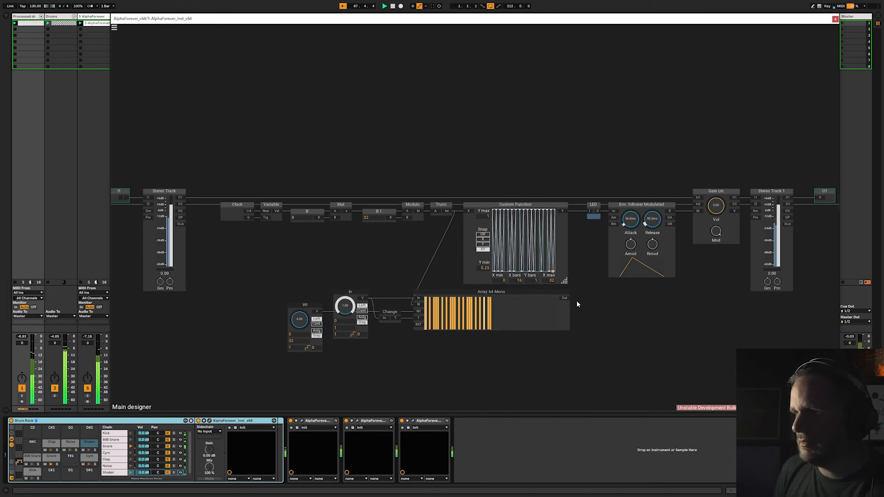
drag(578, 300, 453, 284)
right_click(459, 285)
text(resc)
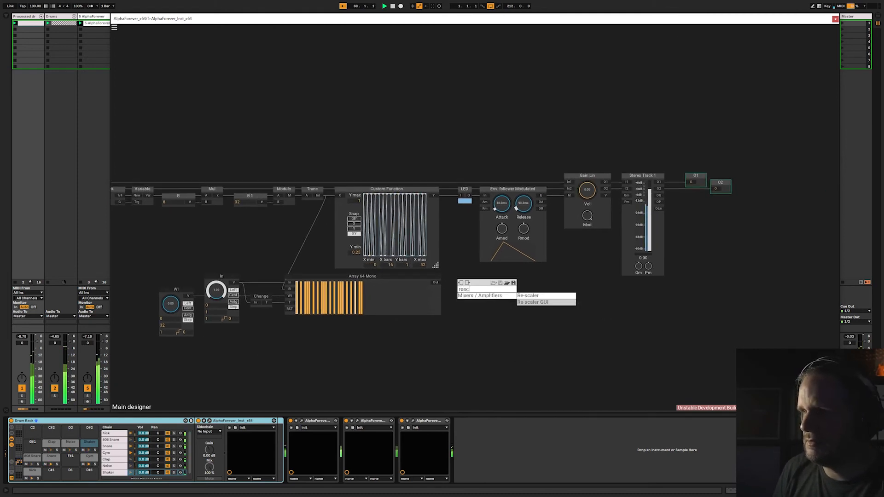
click(530, 302)
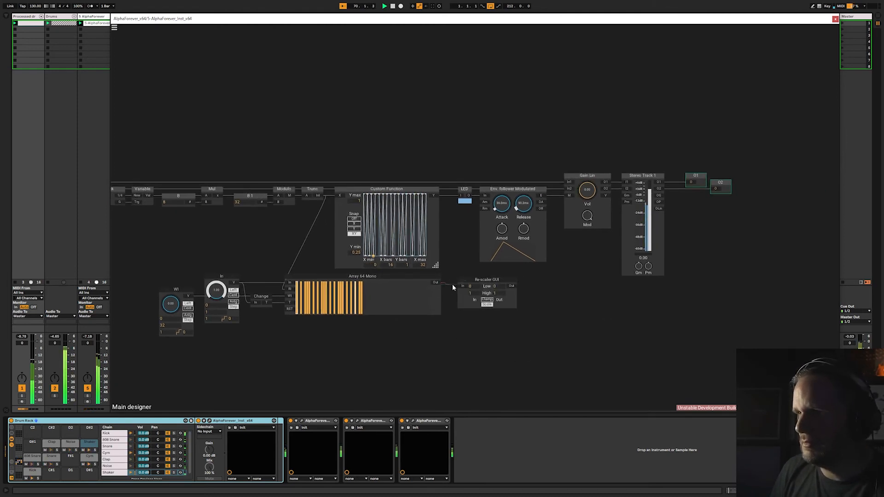
drag(452, 285, 465, 286)
Set the Re-scaler's output Low value to 0.25 and connect its Out to the LED input.
click(498, 284)
text(0.1)
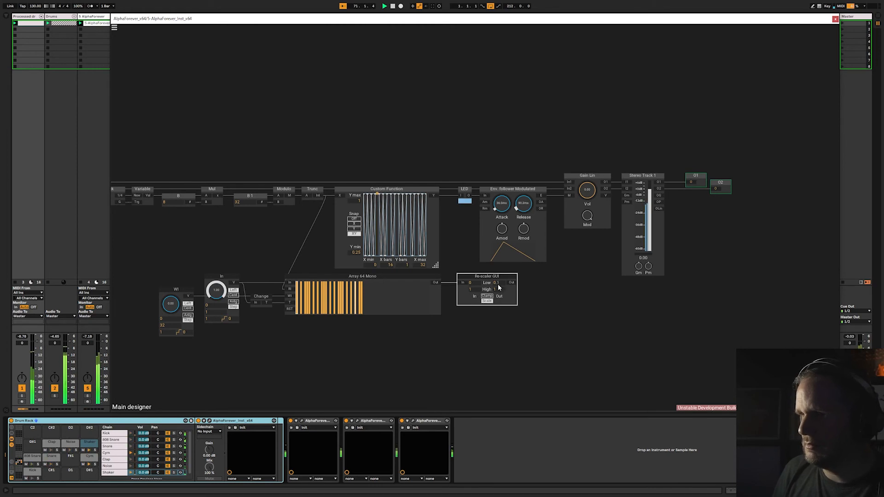
click(498, 284)
text(0.25)
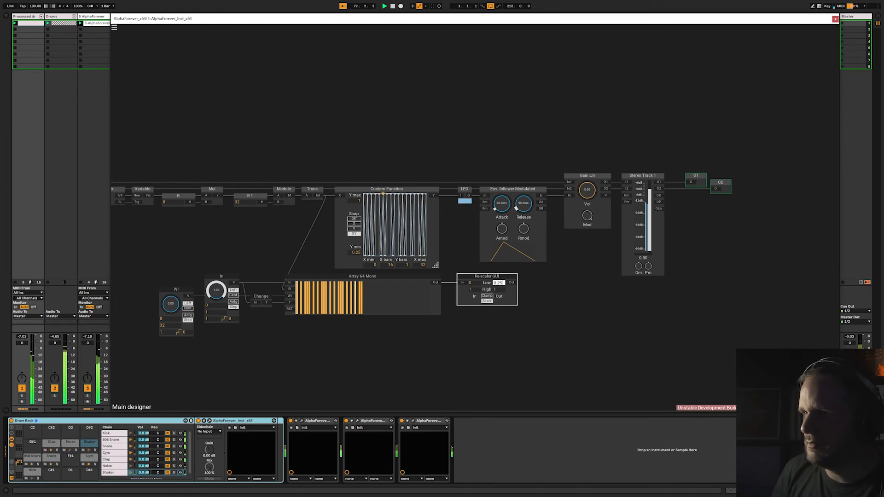
drag(512, 282, 463, 202)
drag(457, 246, 529, 248)
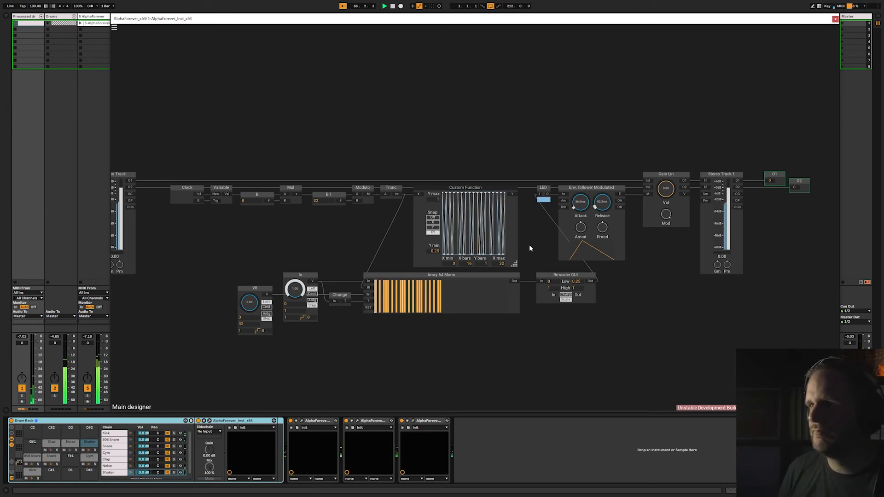
Try adding a Switch 8 module below the Array 64 Mono.
scroll(477, 318, down, 2)
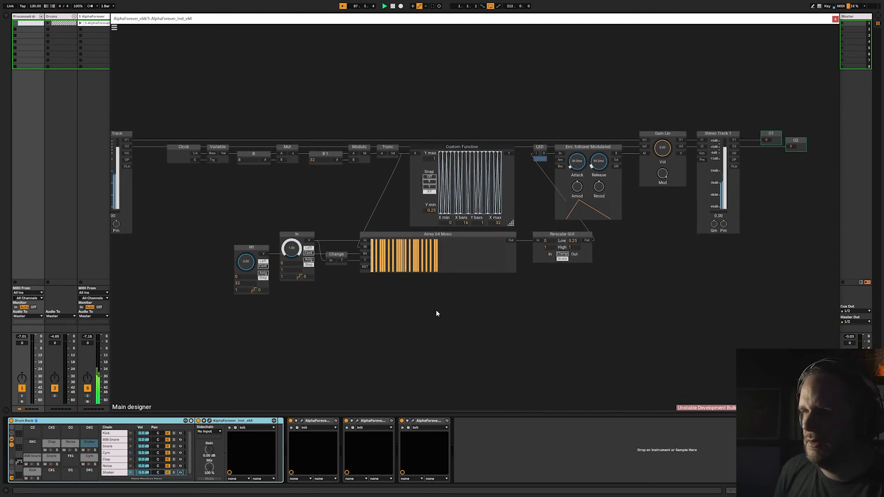
right_click(437, 313)
text(swit)
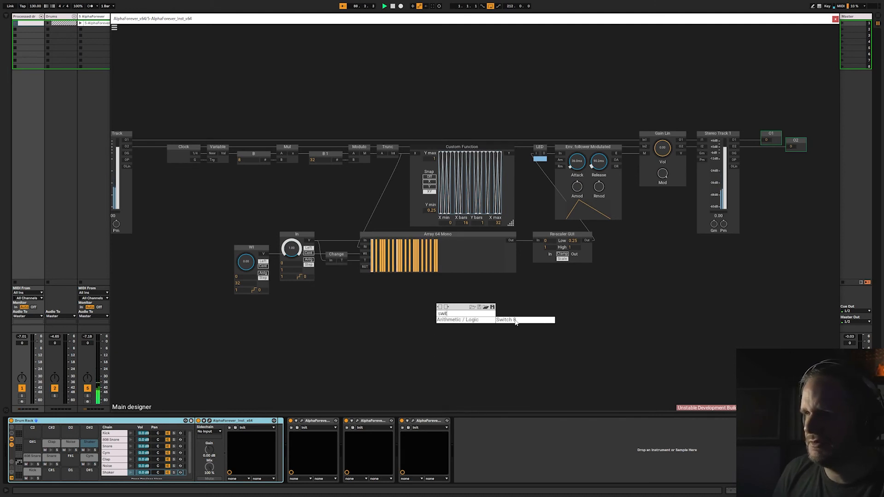
click(502, 309)
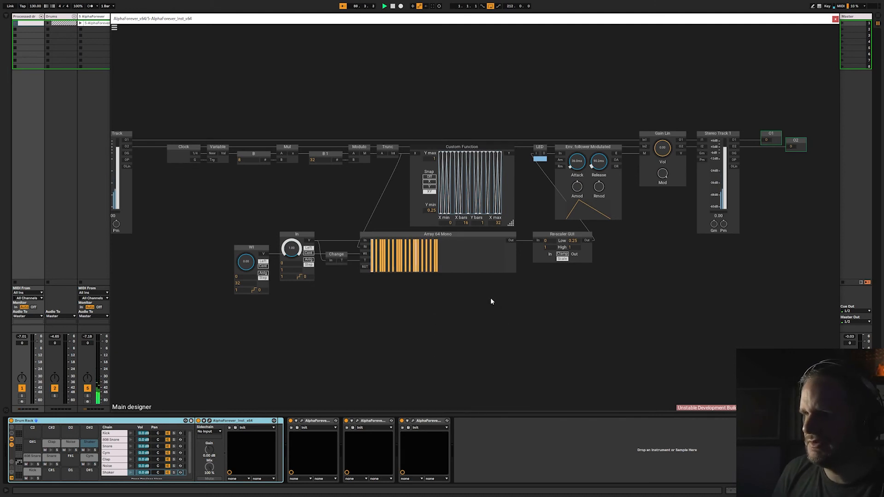
right_click(490, 302)
text(se)
key(BackSpace)
text(w)
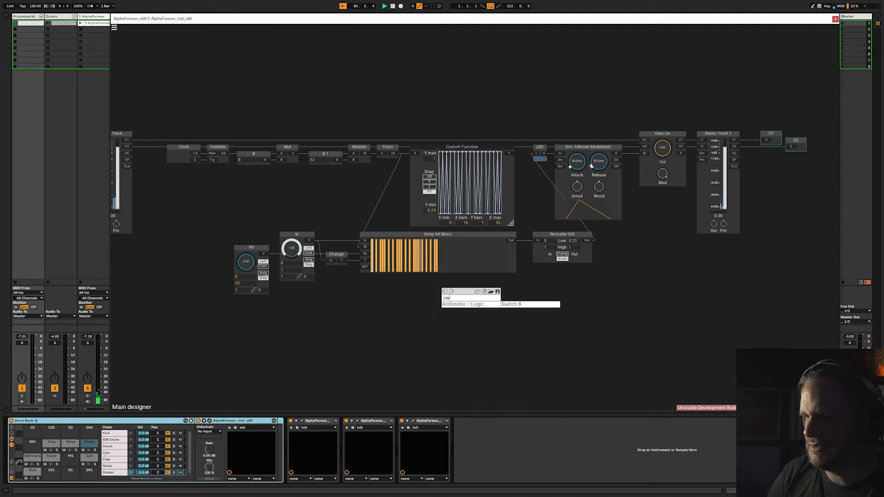
click(516, 305)
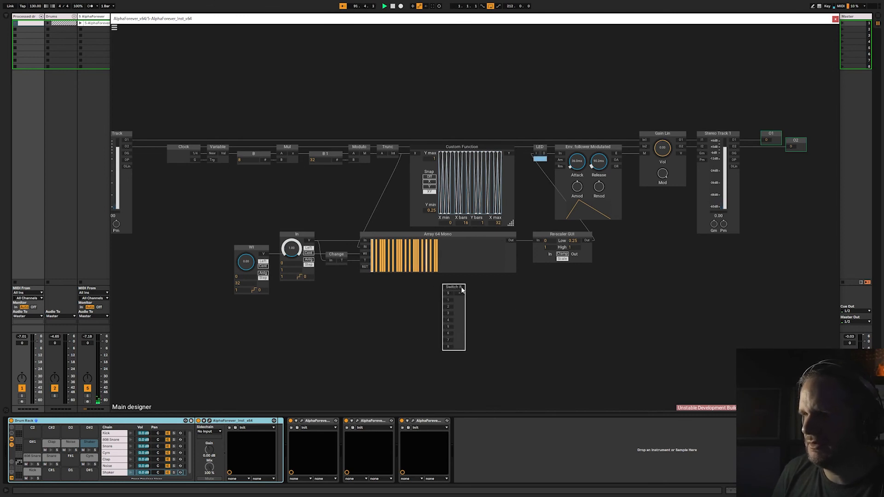
drag(459, 292, 505, 286)
Raise the Custom Function's first low point to the top and set its X bars to 32.
scroll(455, 136, up, 5)
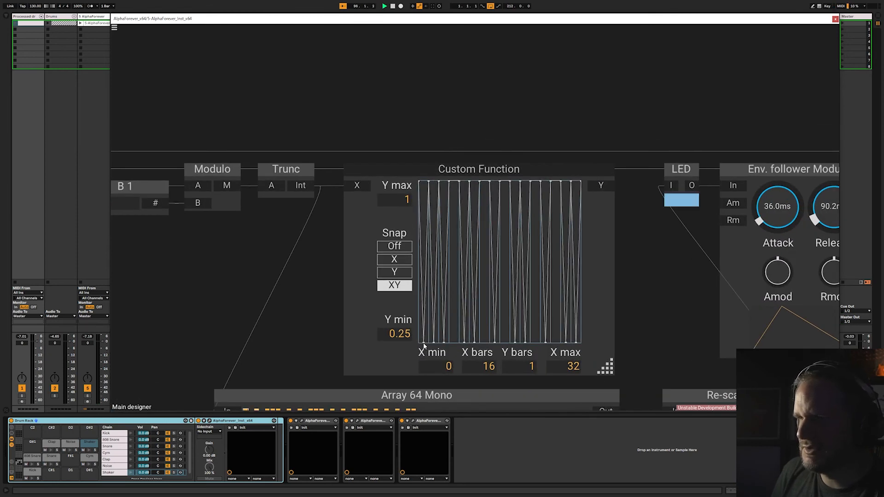
drag(424, 345, 408, 206)
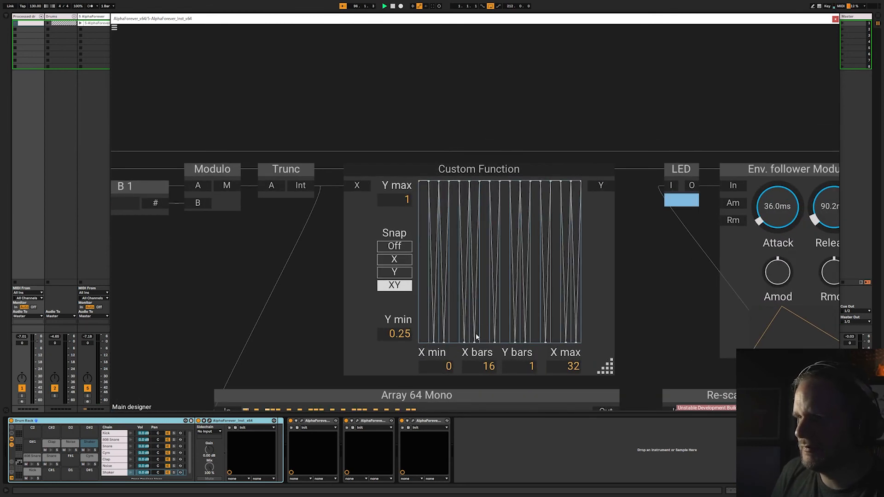
drag(477, 366, 501, 295)
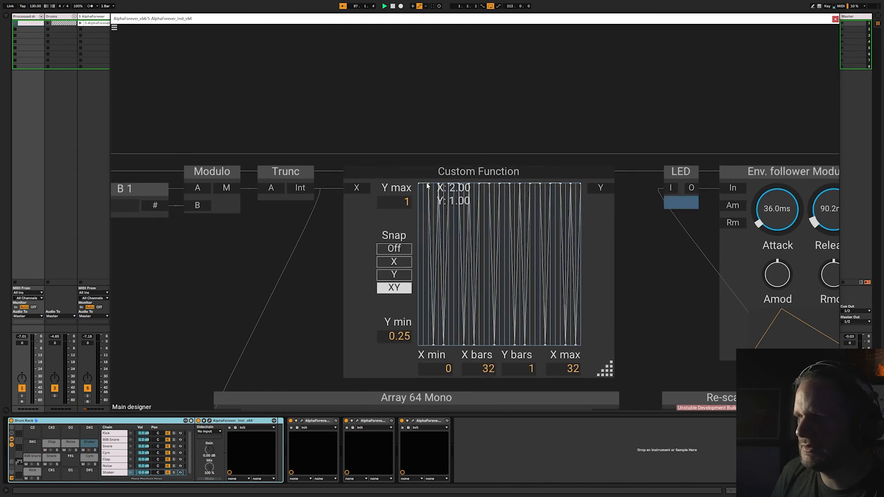
drag(422, 188, 423, 210)
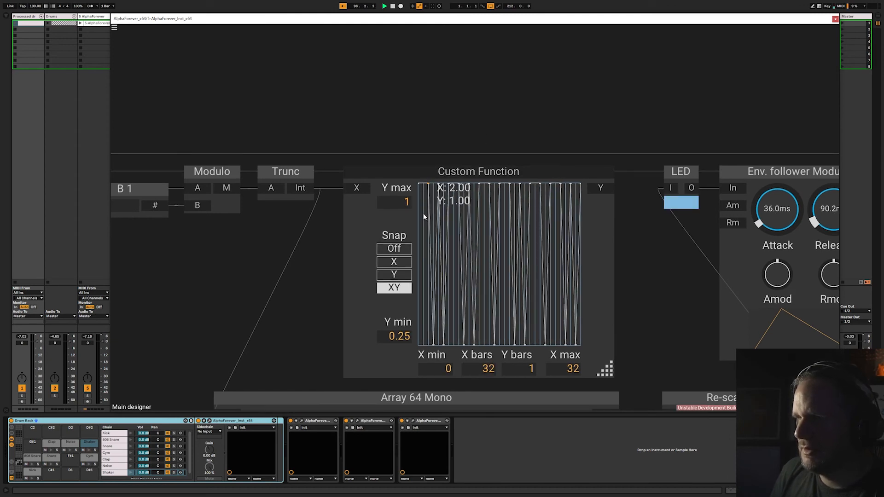
mouse_move(421, 185)
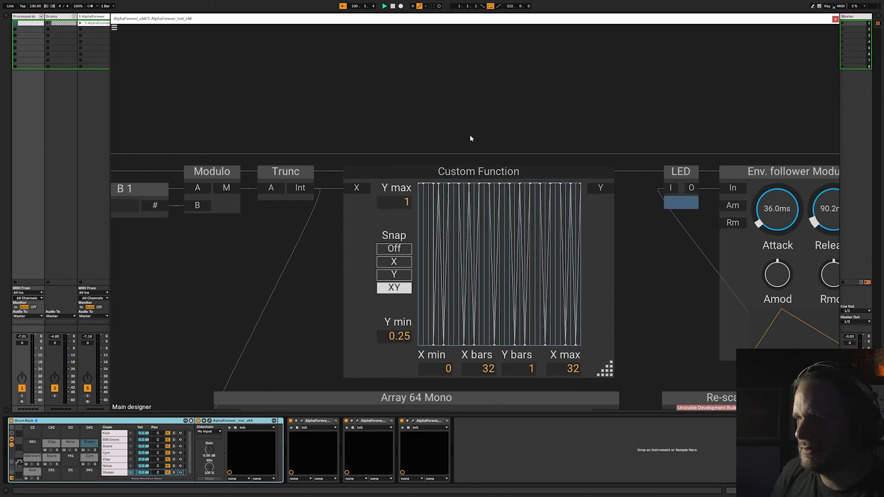
Move all modules from the inputs through Trunc, plus WI, In, Change and the Array 64 Mono, leftward to free up space.
scroll(470, 138, up, 1)
scroll(472, 137, down, 9)
drag(414, 124, 511, 127)
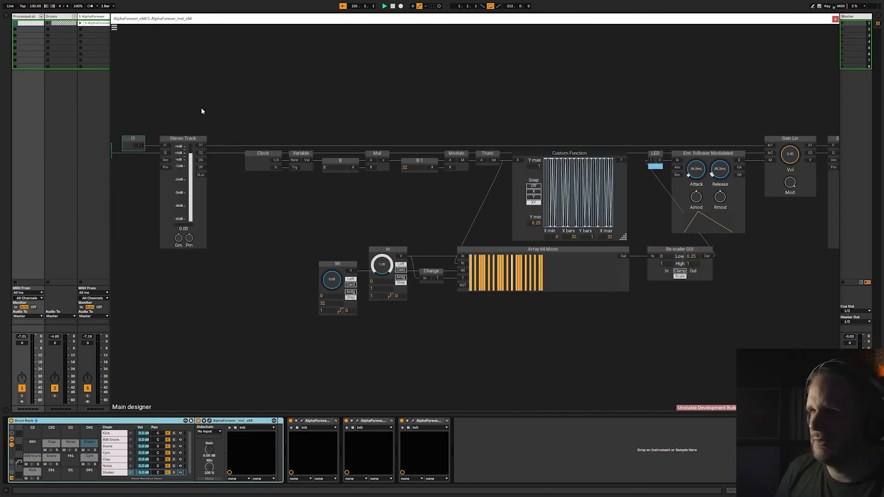
drag(124, 106, 350, 109)
drag(286, 105, 746, 349)
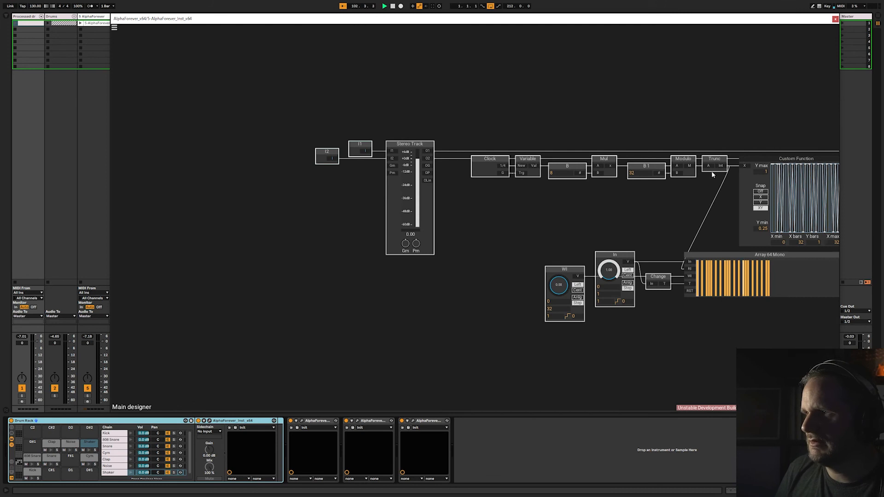
drag(712, 158, 505, 159)
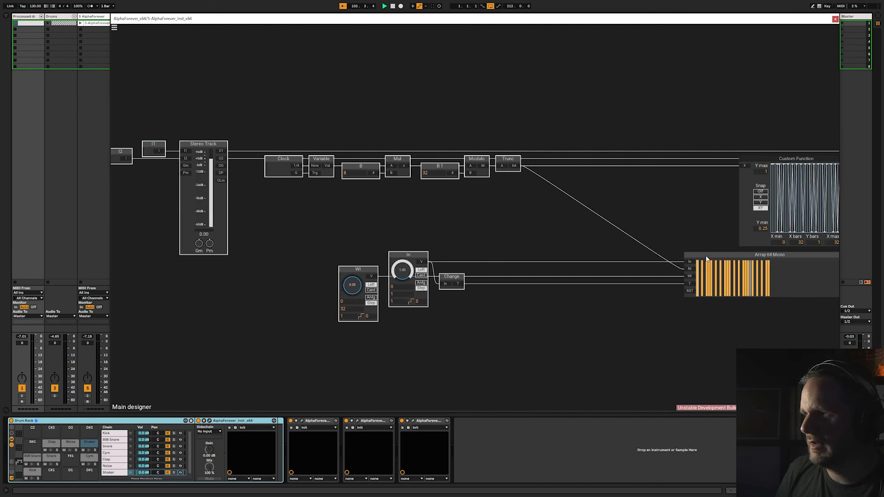
drag(702, 254, 551, 253)
Move the Custom Function next to Trunc and widen it to fill the space before the LED.
drag(618, 201, 263, 207)
scroll(295, 198, up, 3)
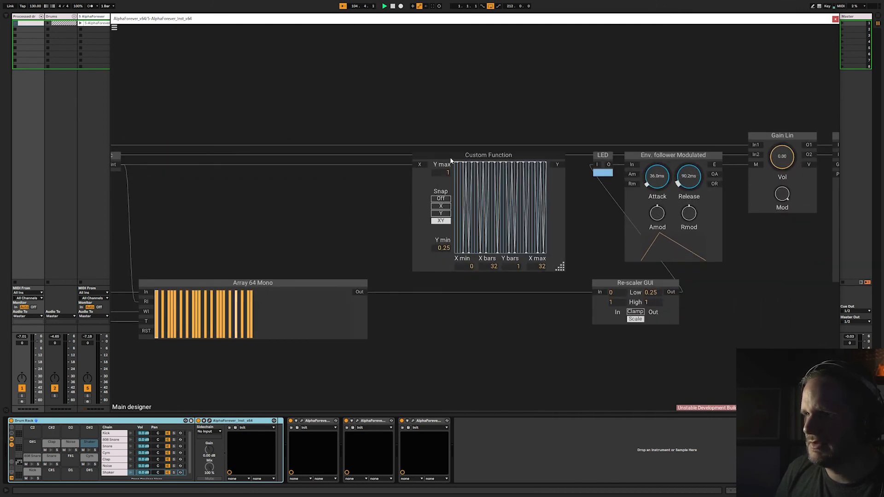
drag(449, 156, 158, 148)
drag(283, 268, 534, 268)
drag(270, 113, 391, 132)
scroll(390, 132, up, 2)
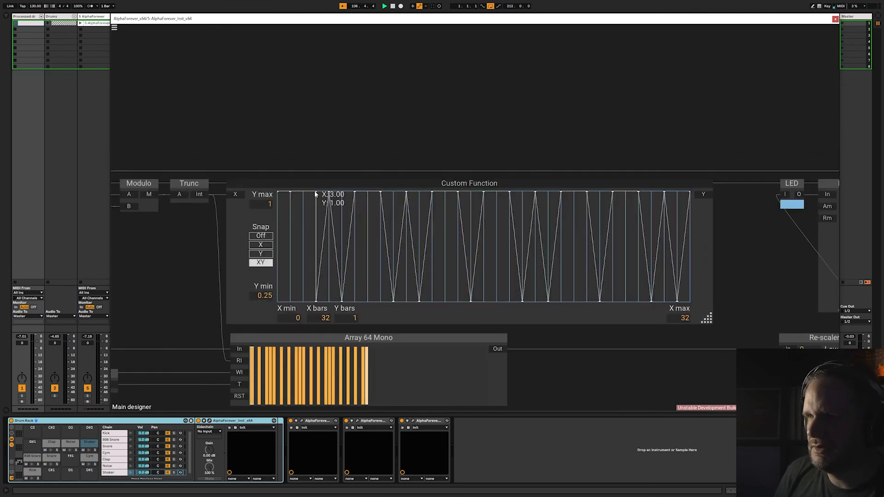
Reshape the Custom Function's curve with a dip at X 3 between peaks at X 2 and 4, shift the X 9 dip to X 7, and set a low point at X 17.
drag(316, 190, 296, 188)
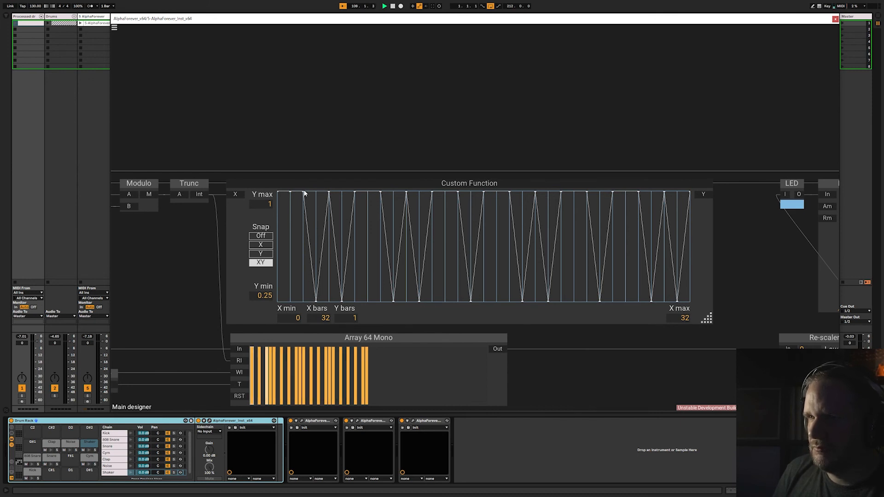
mouse_move(303, 193)
drag(303, 194, 316, 179)
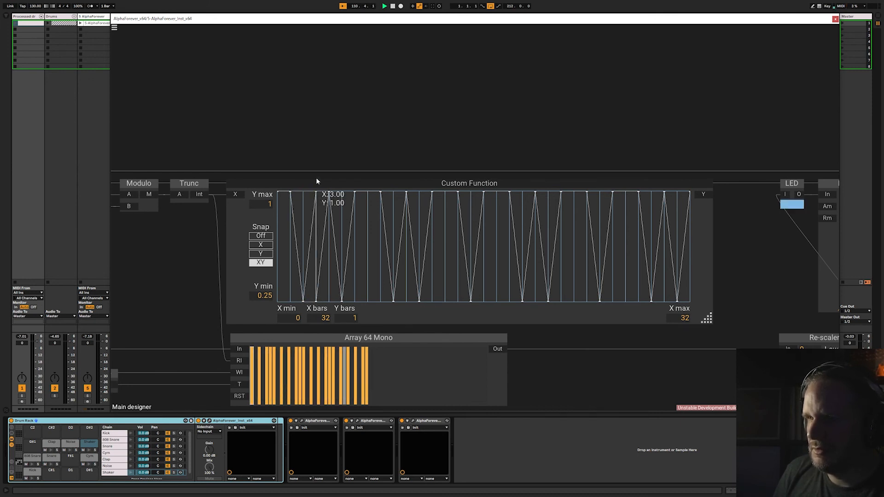
right_click(316, 302)
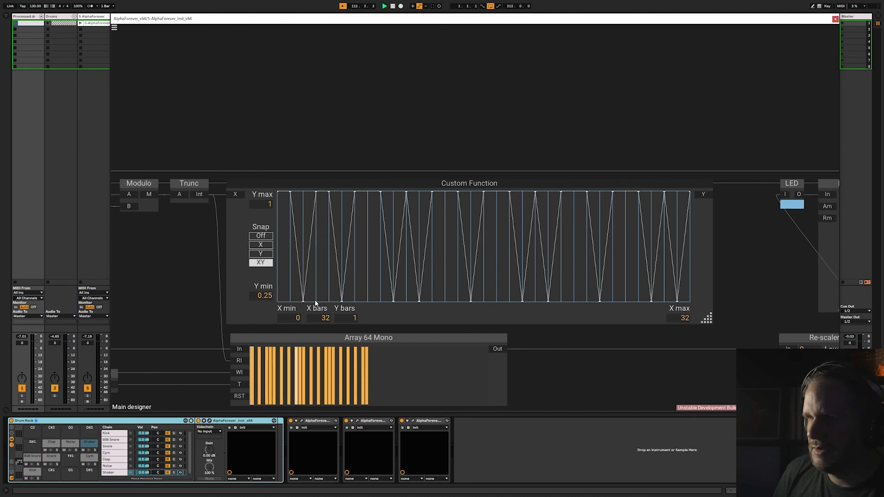
mouse_move(303, 300)
mouse_down()
mouse_move(302, 230)
mouse_move(316, 193)
mouse_move(316, 302)
mouse_up()
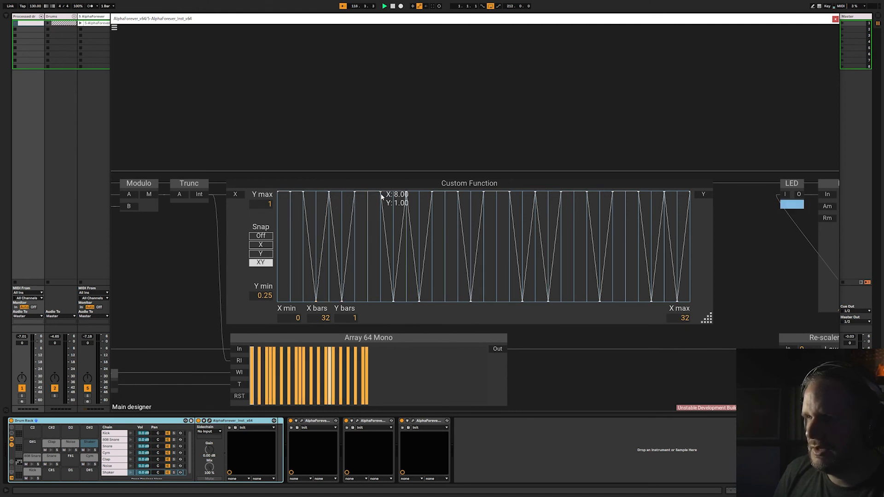
drag(368, 193, 403, 199)
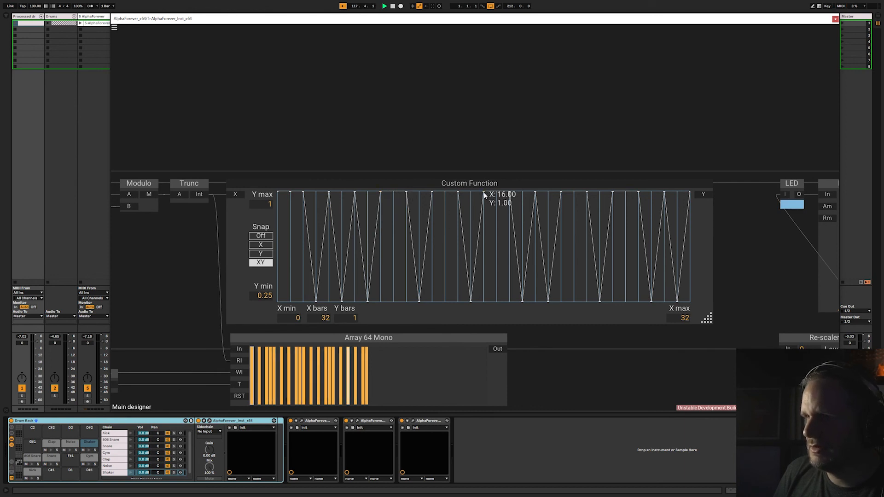
drag(507, 196, 495, 286)
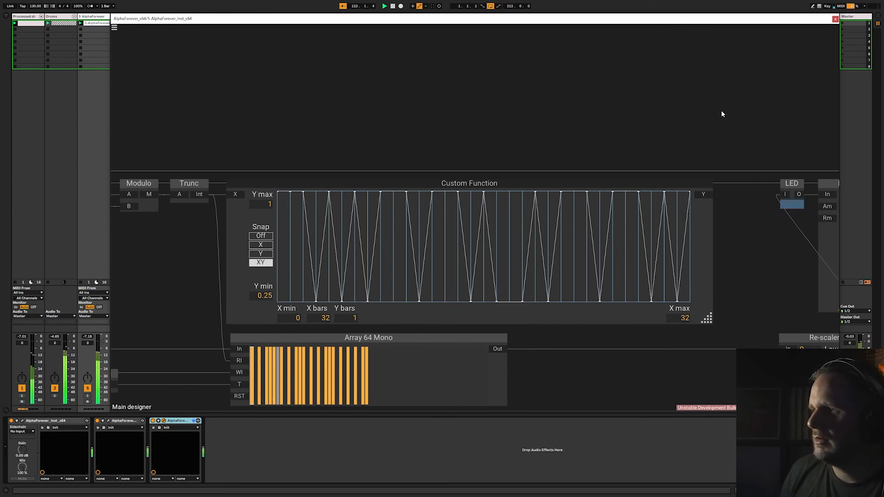
Connect the Custom Function's Y output to the LED input and move the low point at X 19 to the top at X 18.
drag(706, 194, 785, 194)
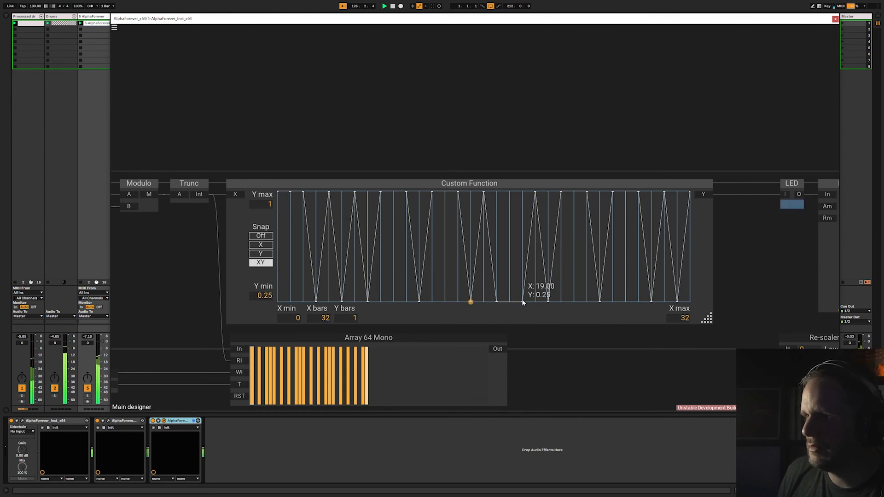
drag(522, 302, 511, 207)
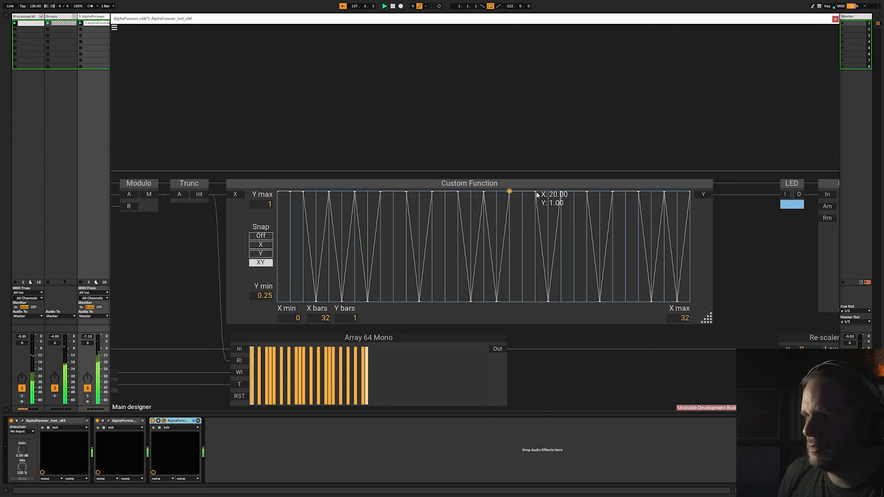
scroll(514, 126, down, 5)
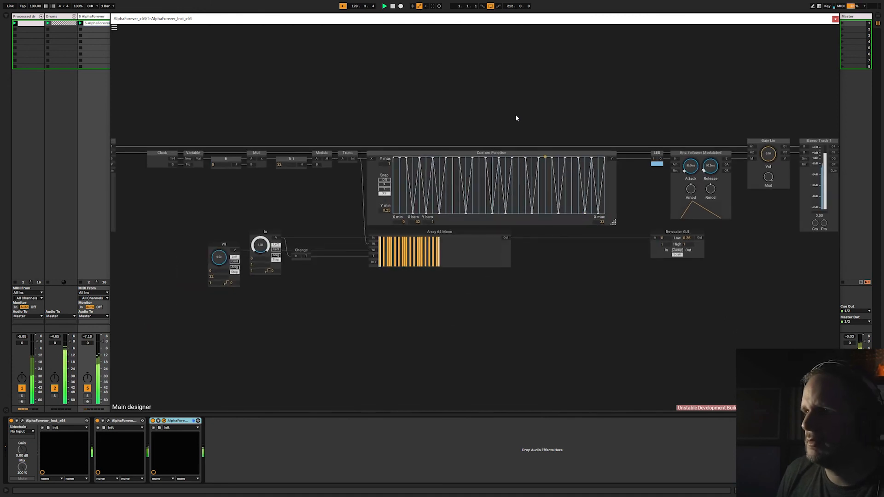
scroll(515, 118, down, 5)
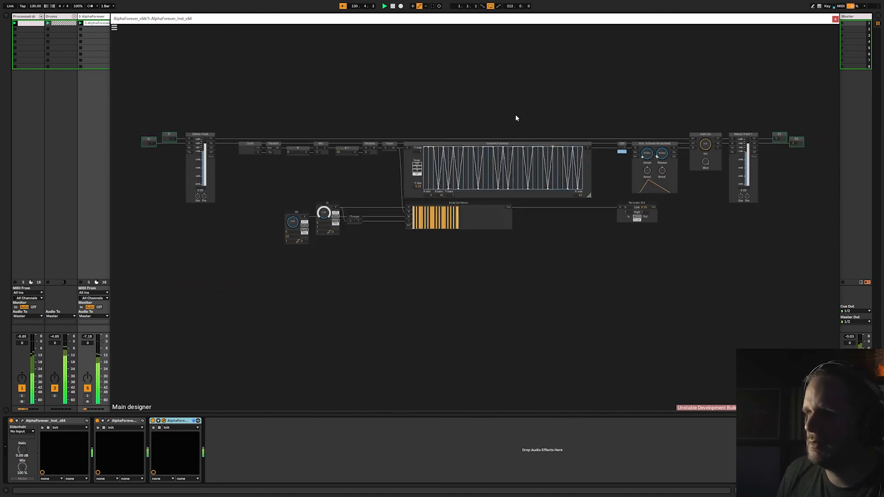
scroll(565, 154, up, 4)
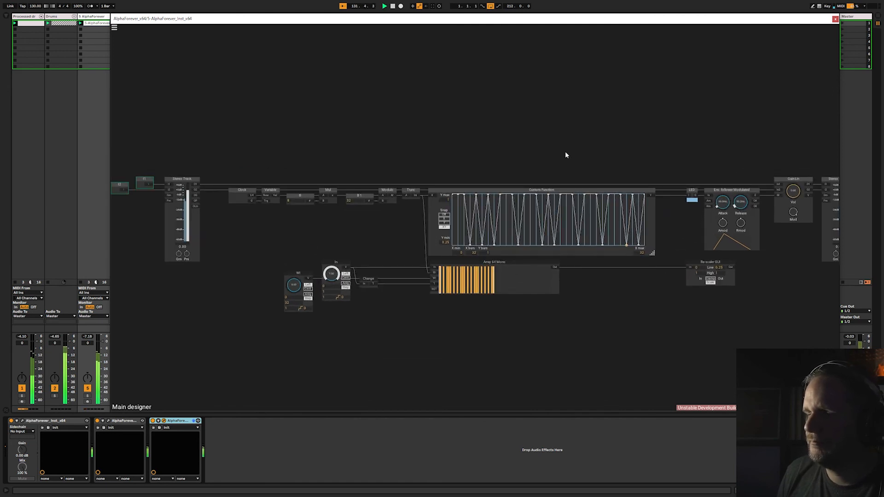
scroll(566, 153, down, 2)
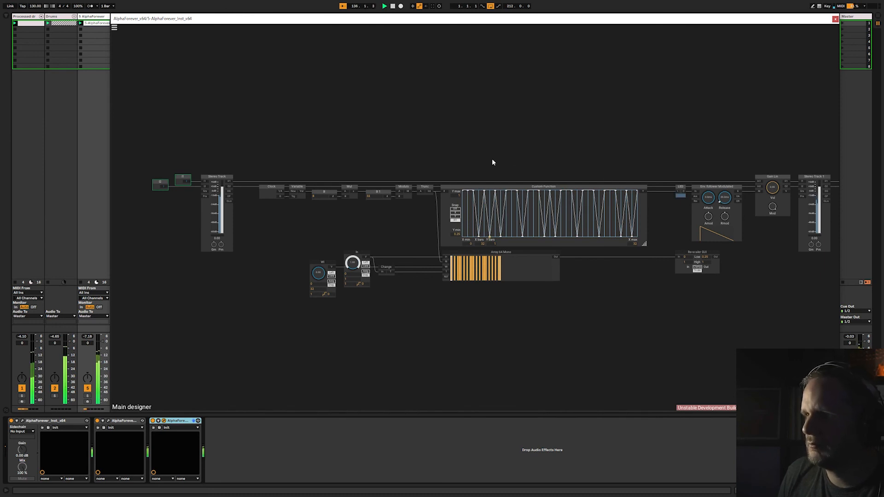
scroll(490, 162, up, 2)
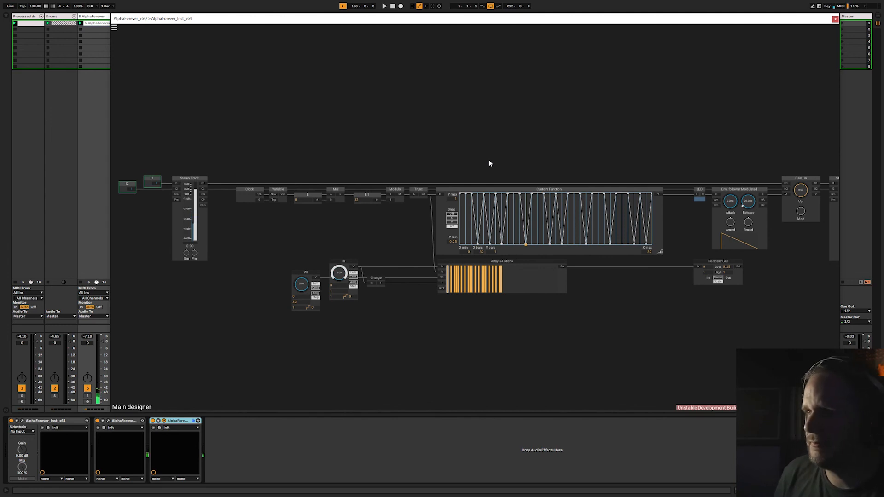
scroll(488, 160, down, 3)
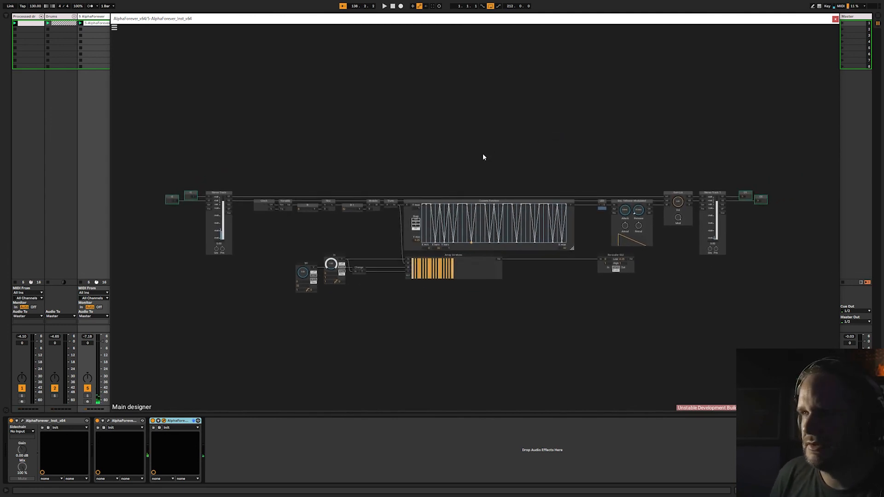